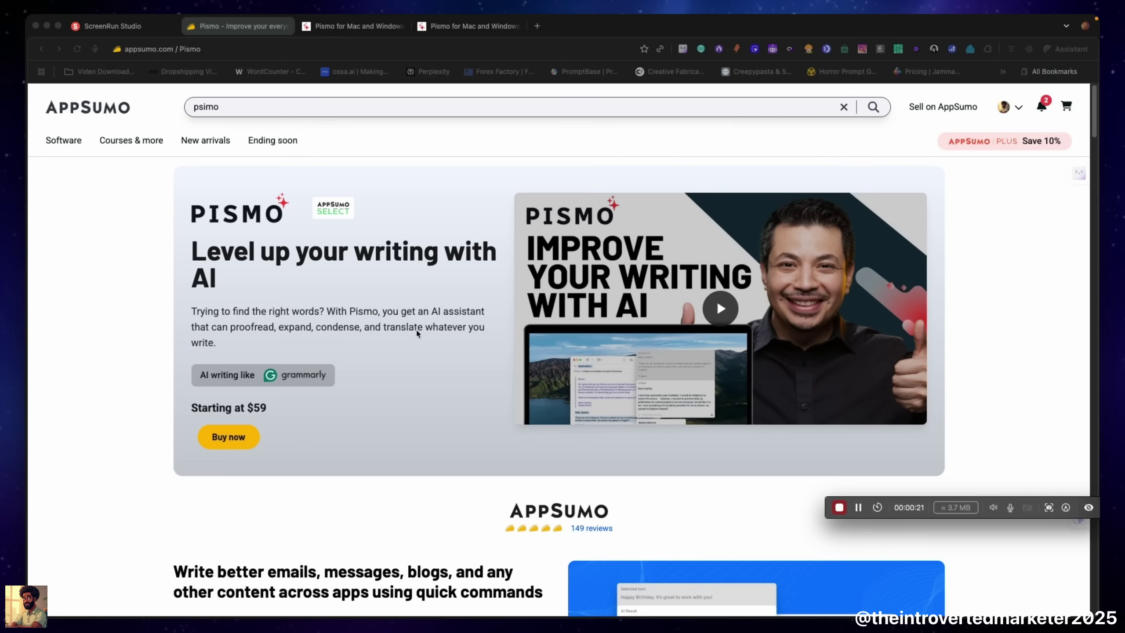
Expand the AI proofreader, Overcome language barriers and Your writing Swiss Army knife feature sections
scroll(445, 377, down, 2)
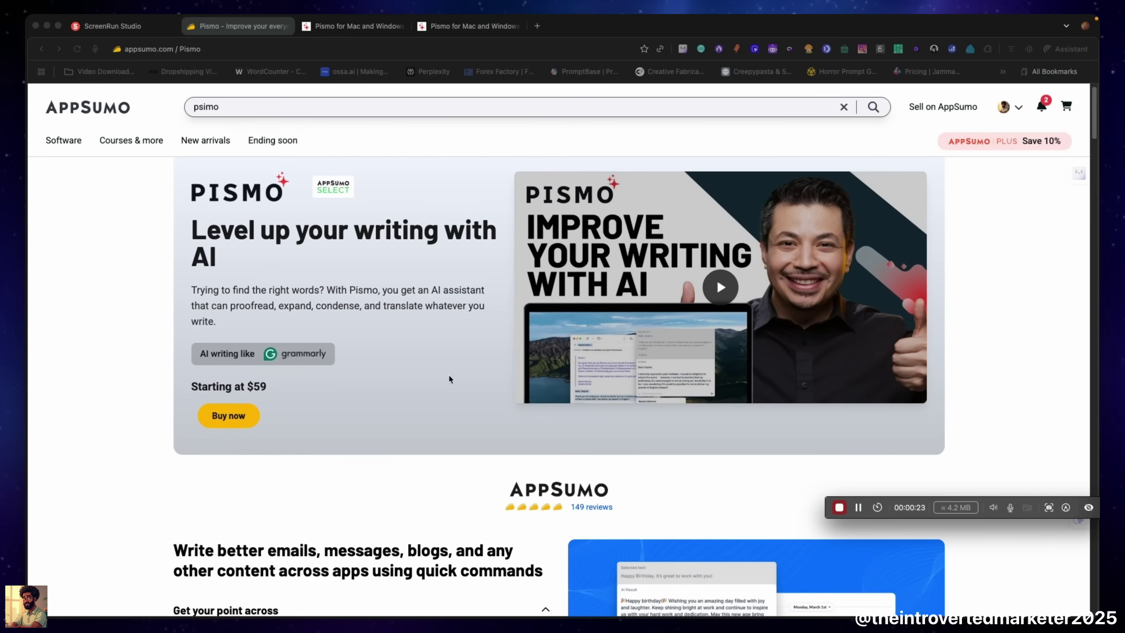
scroll(444, 378, down, 6)
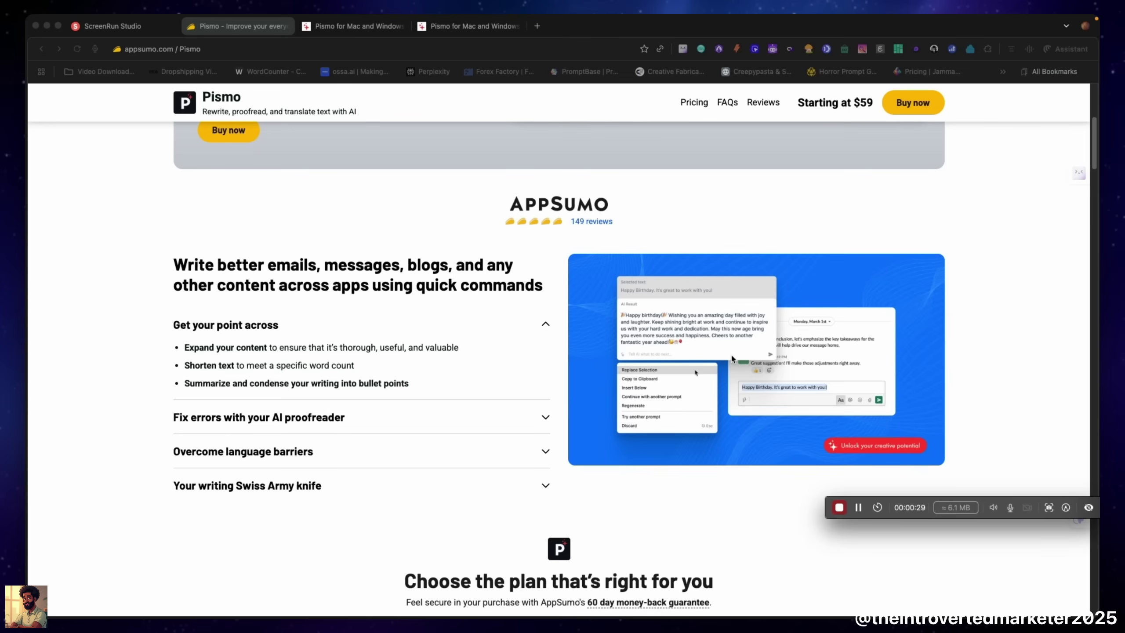
click(526, 414)
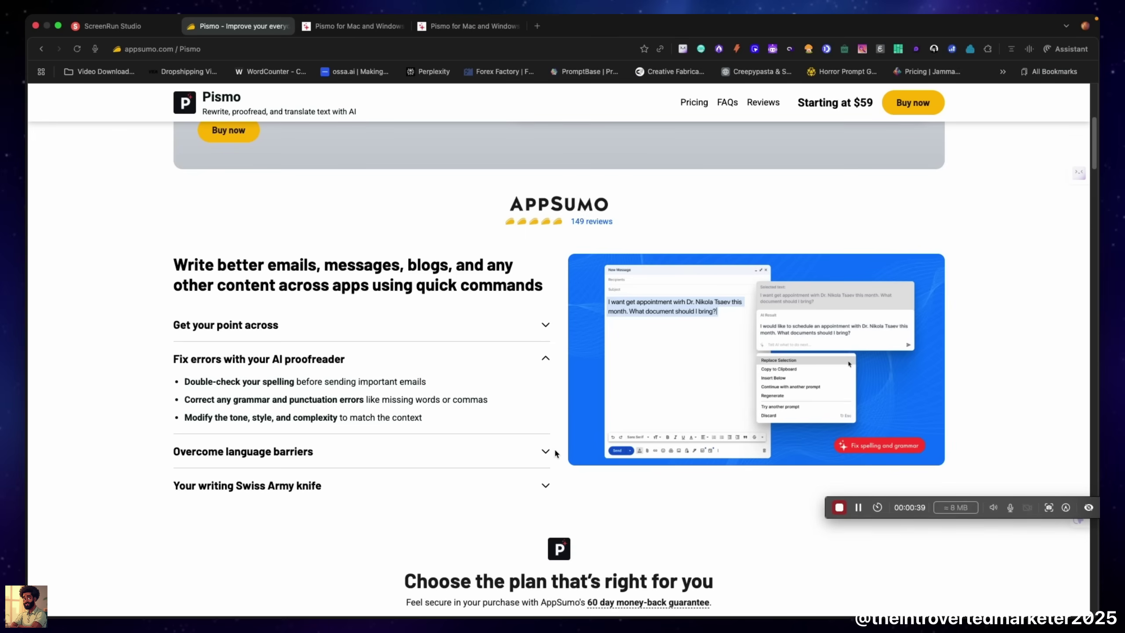
click(537, 450)
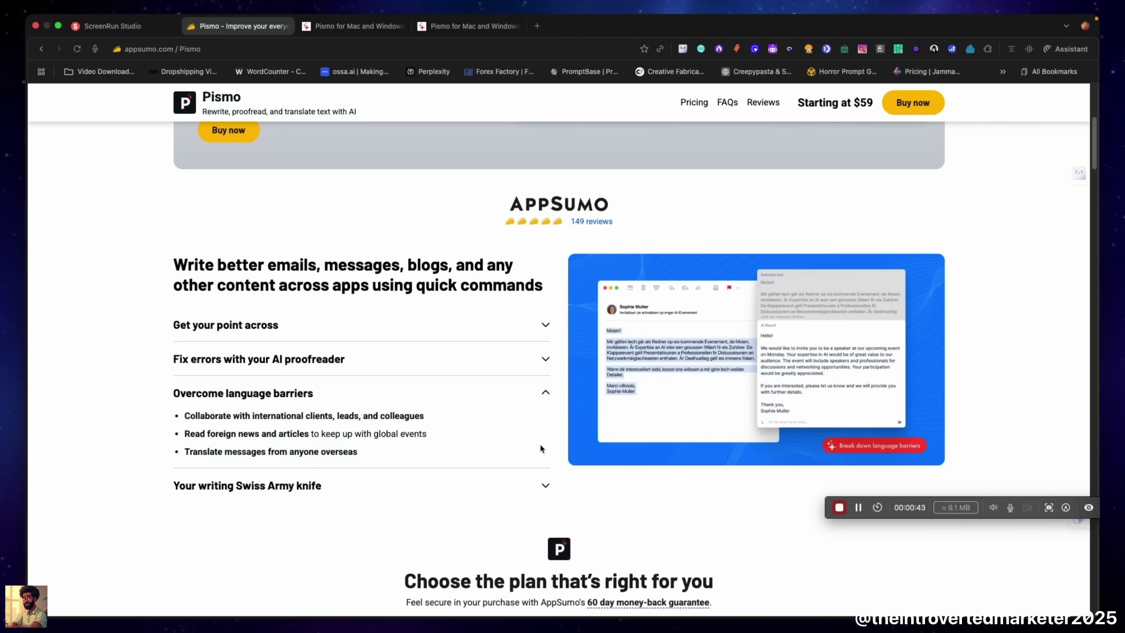
click(546, 486)
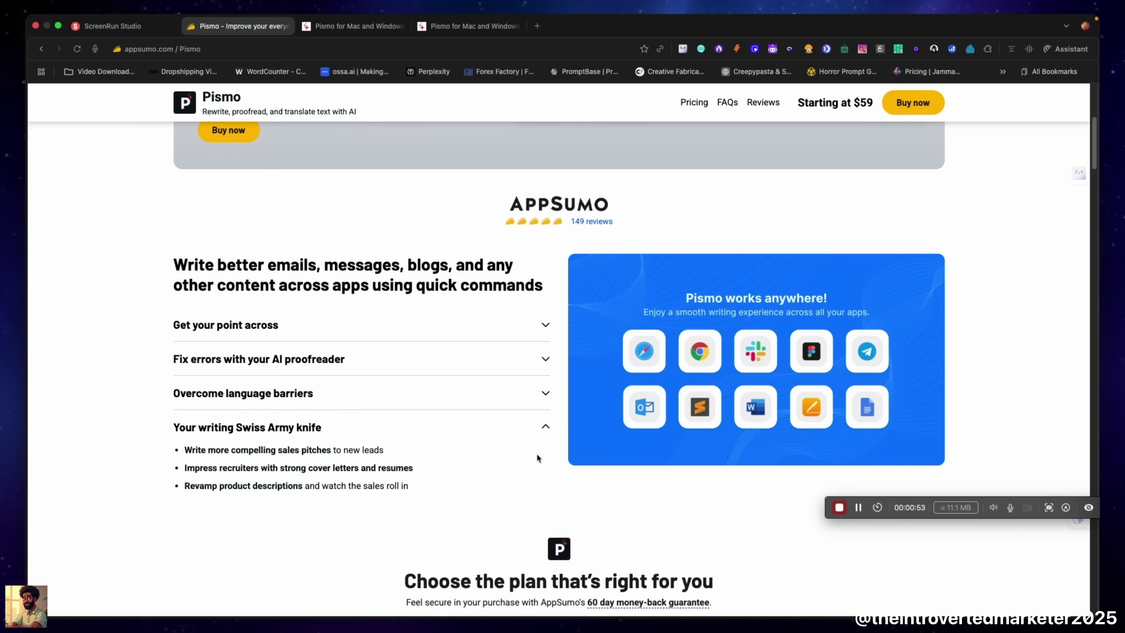
Scroll down to the pricing section showing License Tier 1 at $59 and Tier 2 at $159
scroll(537, 458, down, 7)
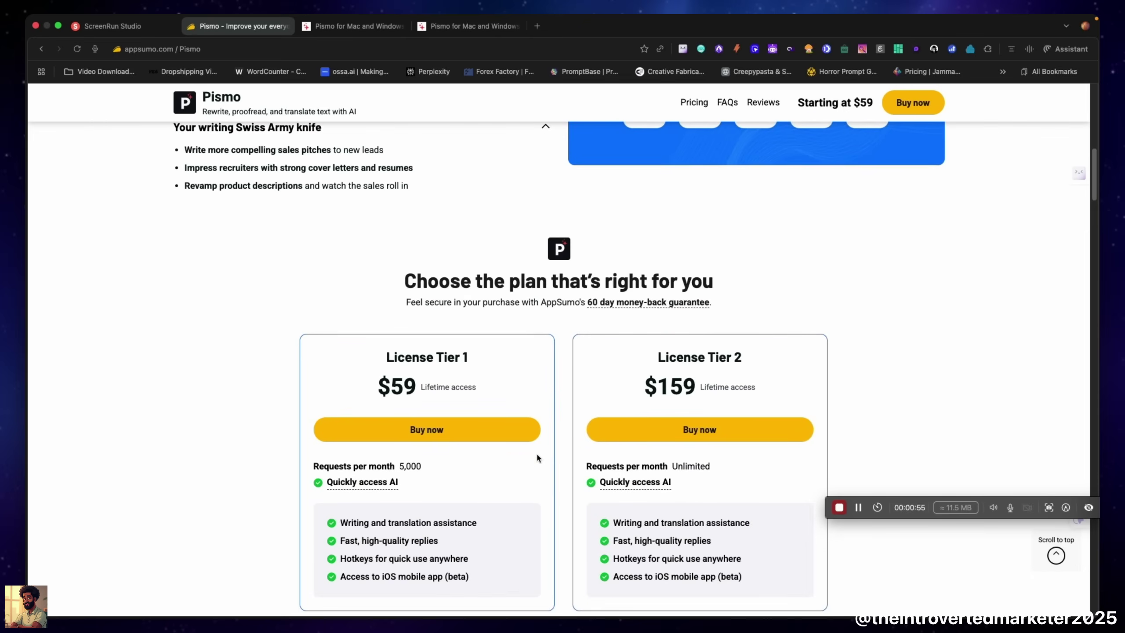
scroll(537, 458, down, 1)
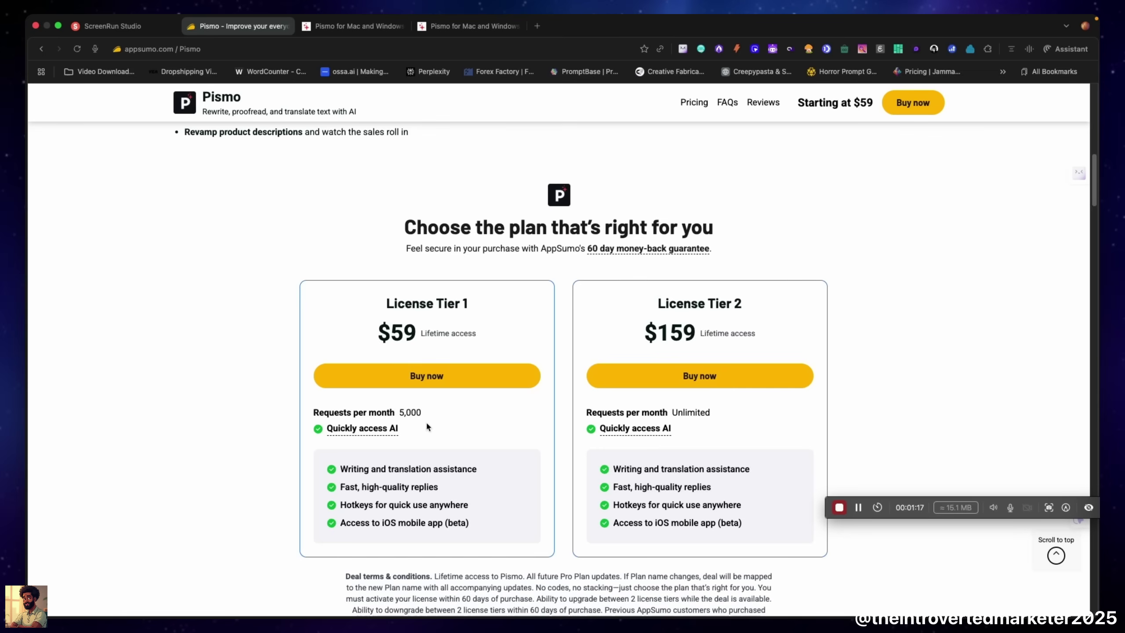
scroll(438, 419, down, 2)
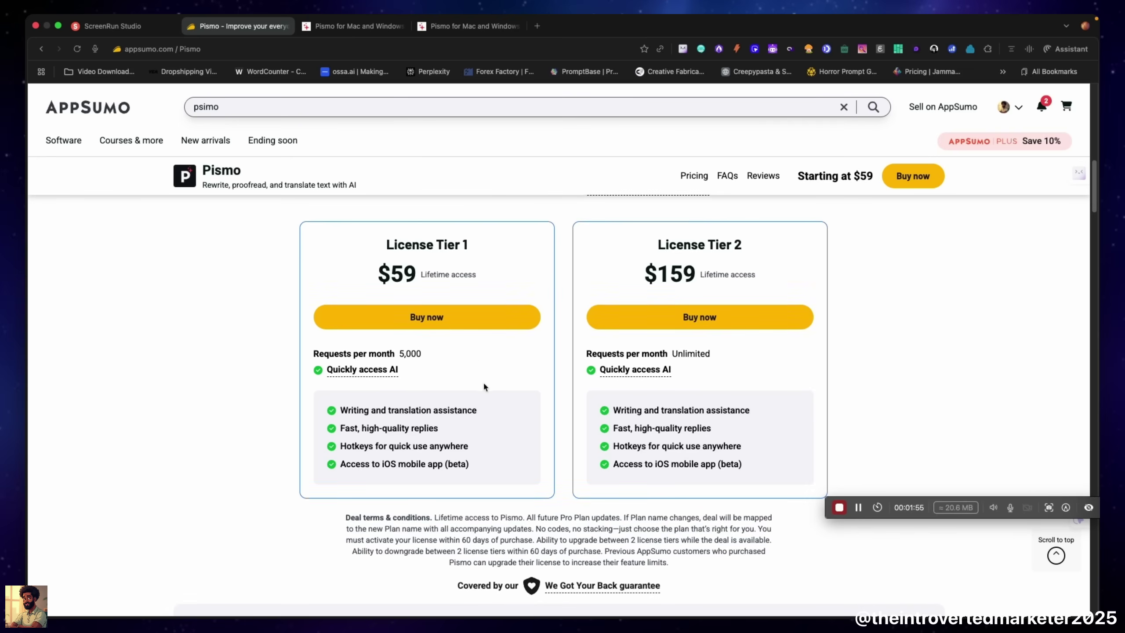
Scroll down to 'Stories you'll love' and advance its video carousel three times
scroll(483, 384, down, 8)
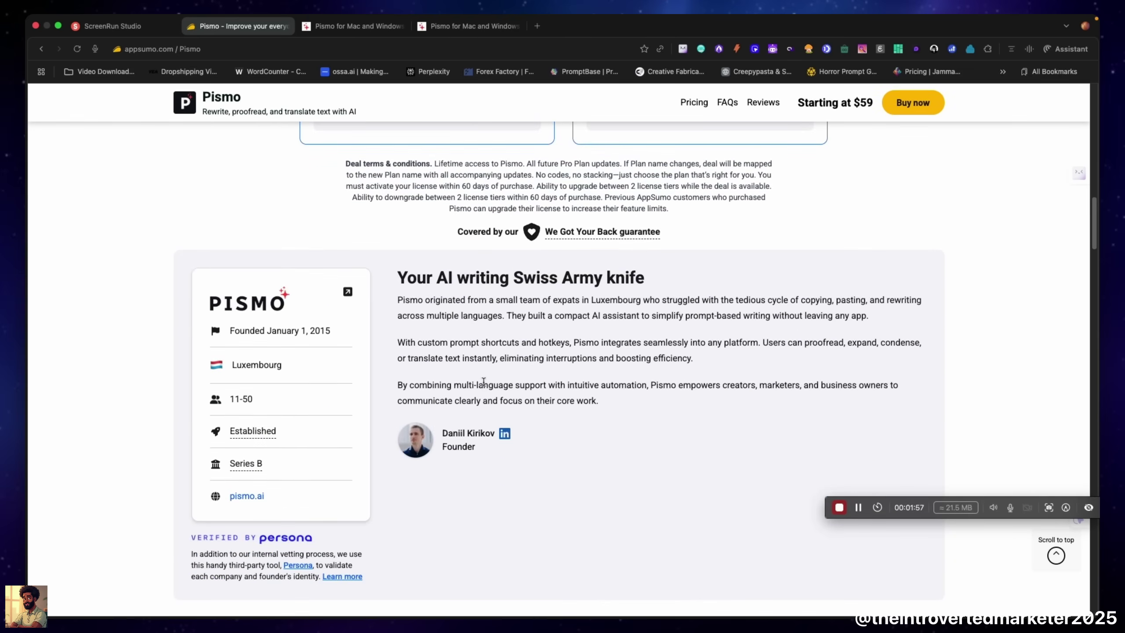
scroll(555, 410, down, 8)
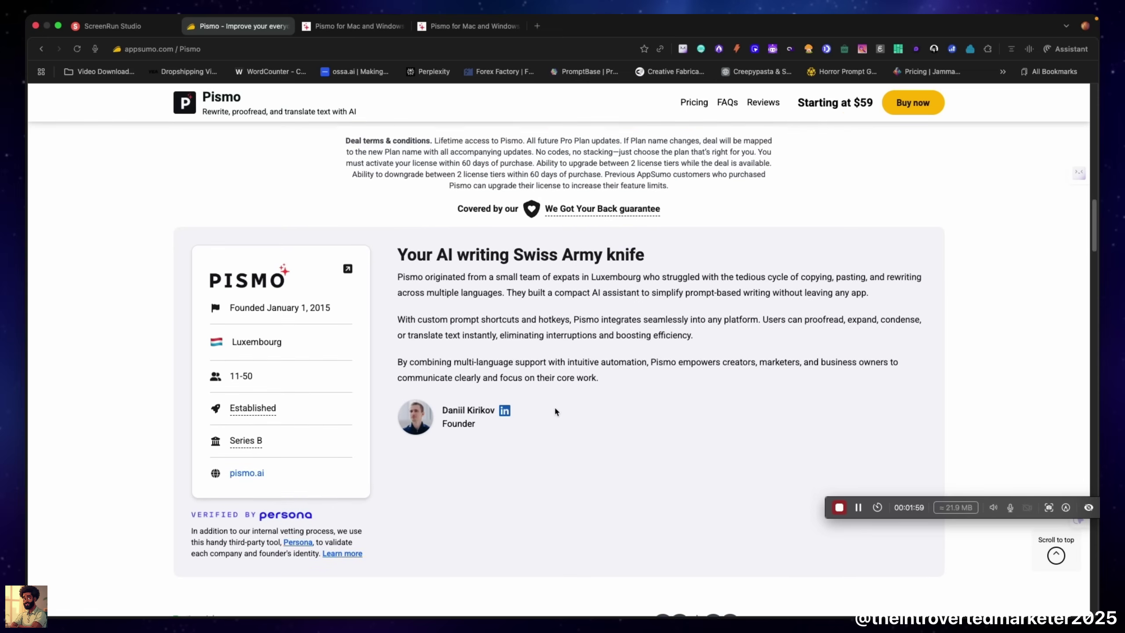
scroll(555, 411, down, 3)
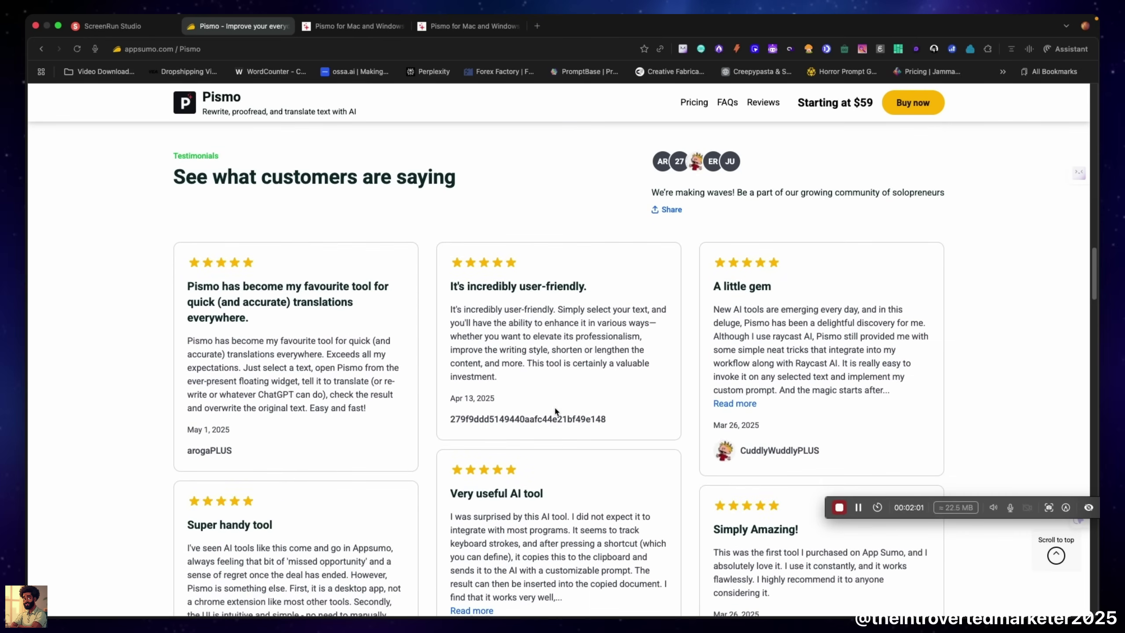
scroll(555, 411, down, 5)
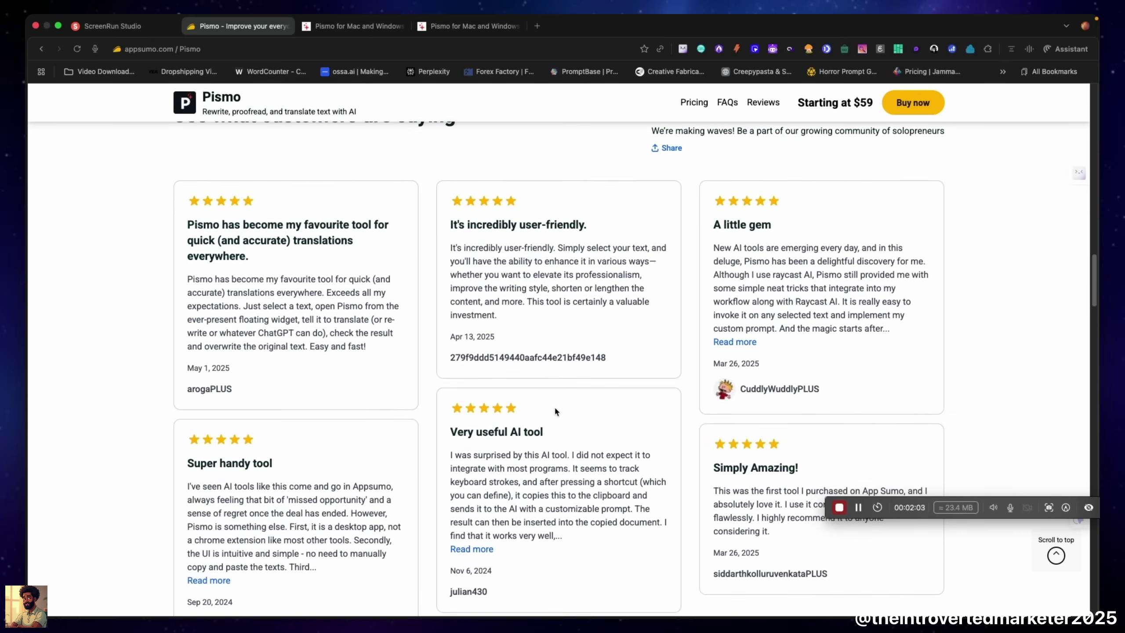
scroll(555, 412, down, 3)
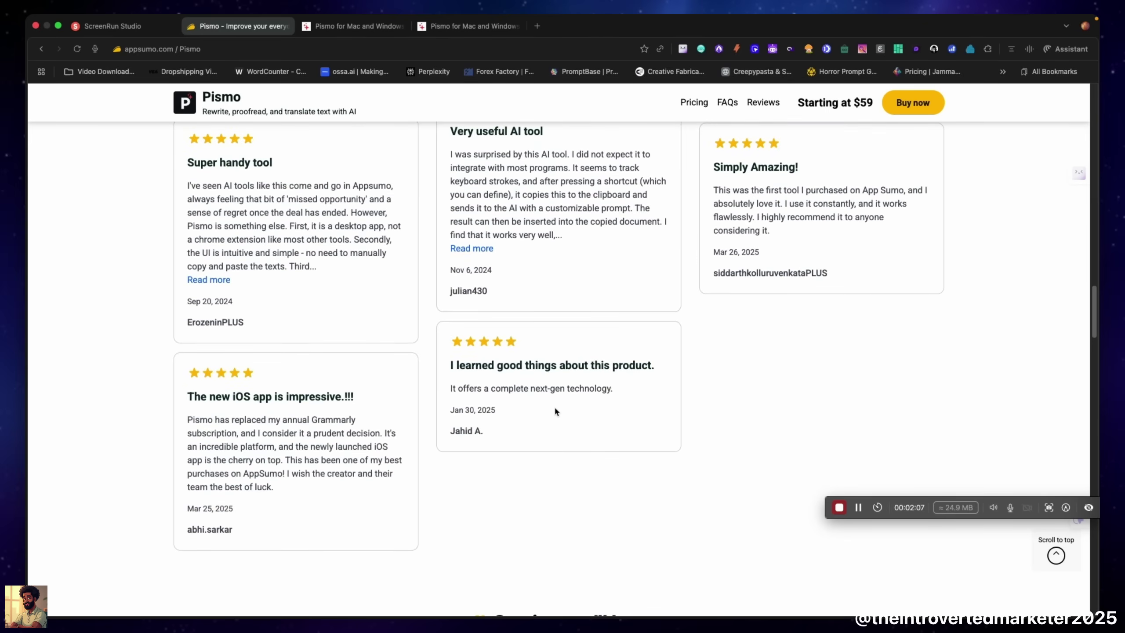
scroll(555, 412, down, 10)
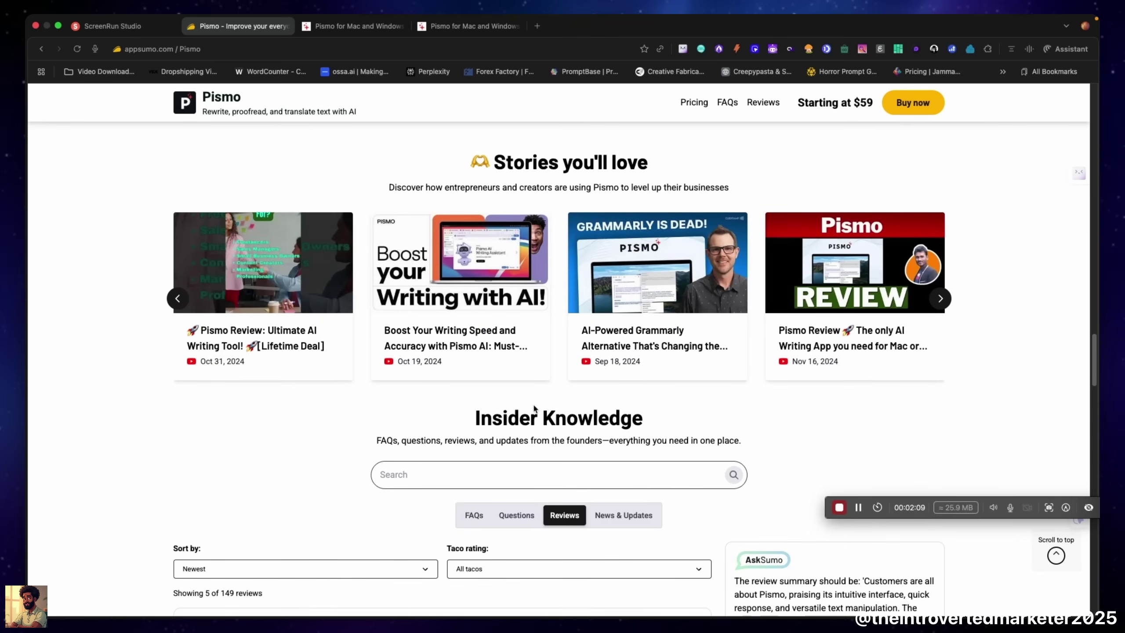
click(945, 304)
click(945, 304)
click(945, 304)
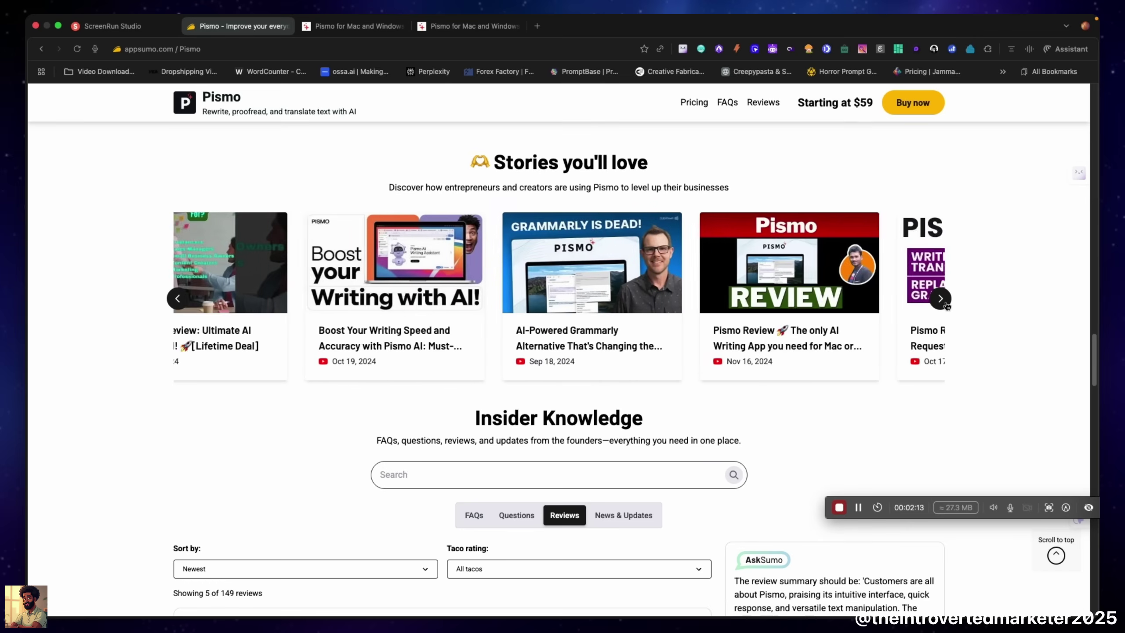
Scroll through Pismo's AppSumo reviews and the taco rating breakdown with 133 five-taco ratings
scroll(712, 366, down, 6)
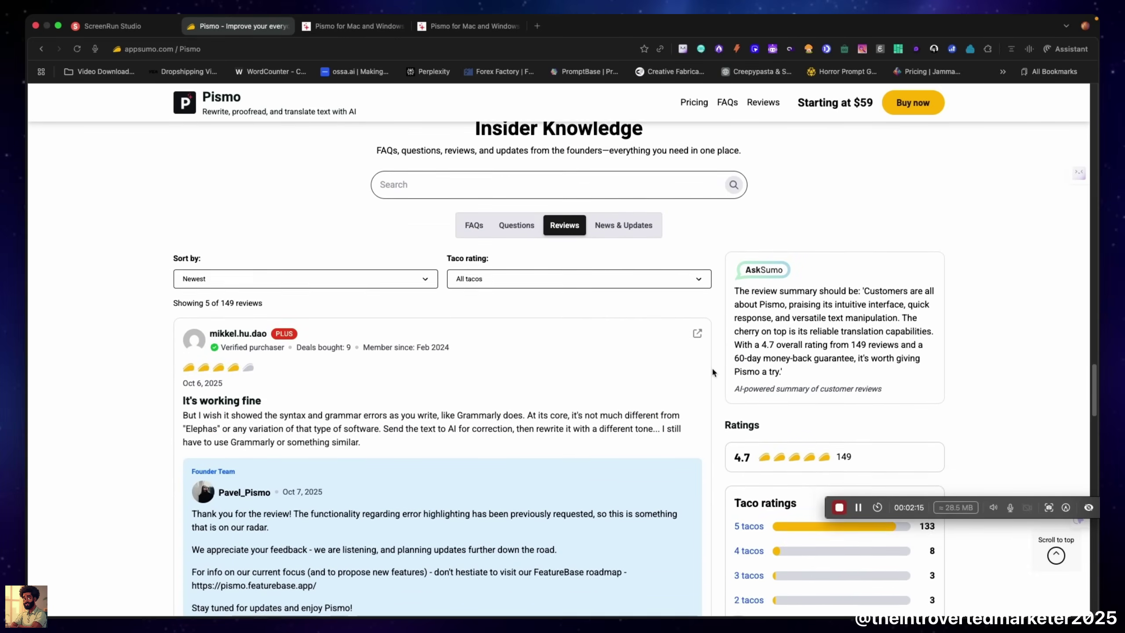
scroll(713, 370, down, 10)
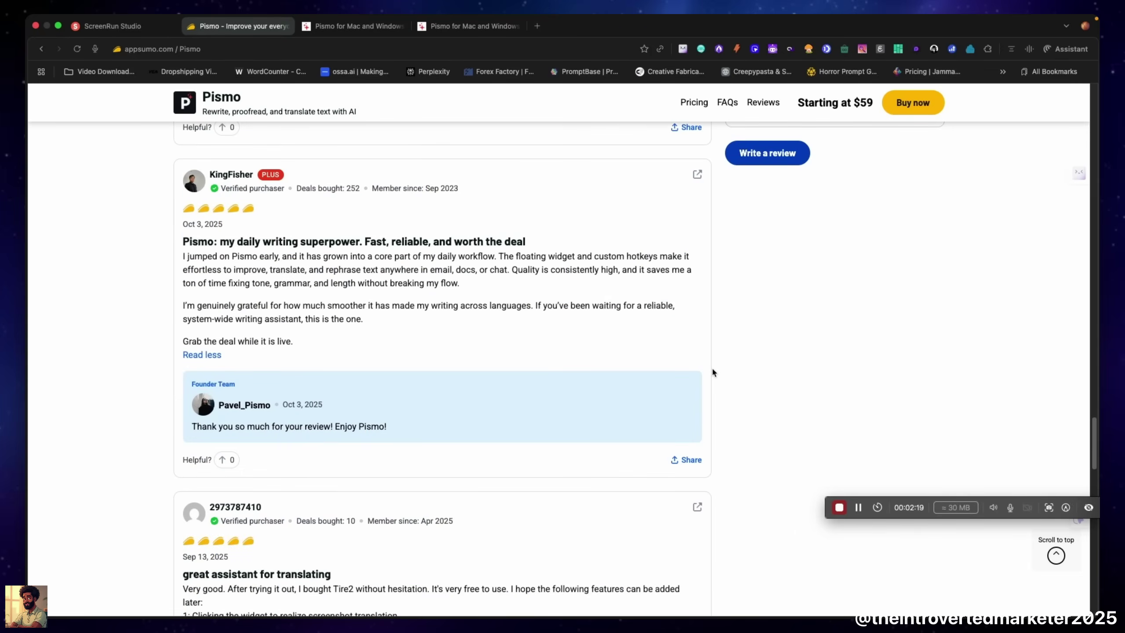
scroll(712, 371, down, 4)
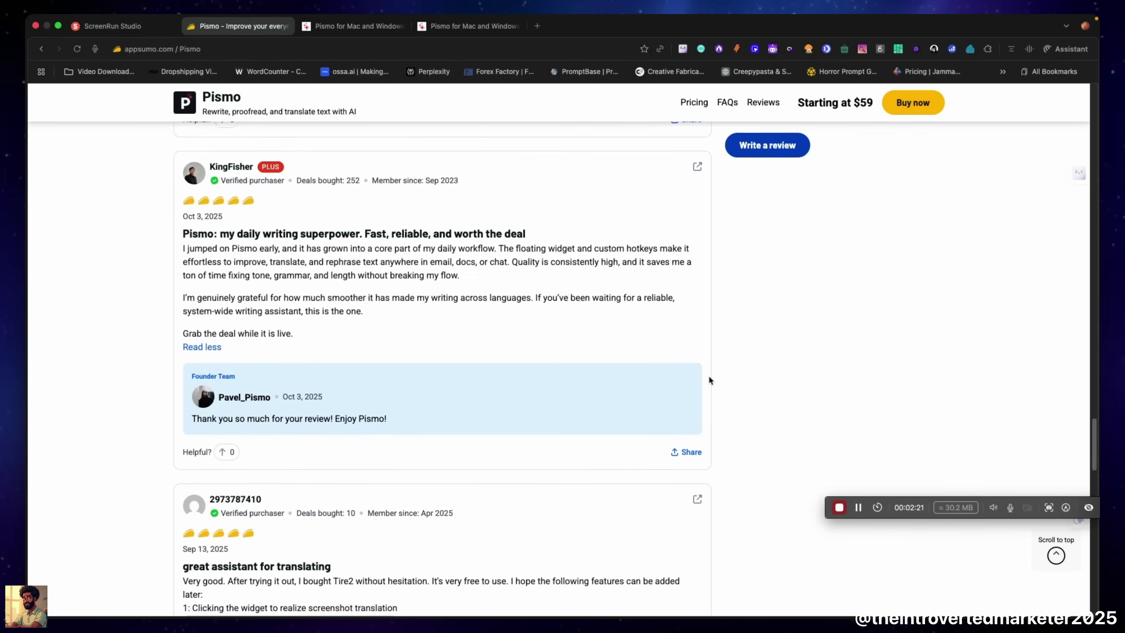
scroll(709, 378, down, 9)
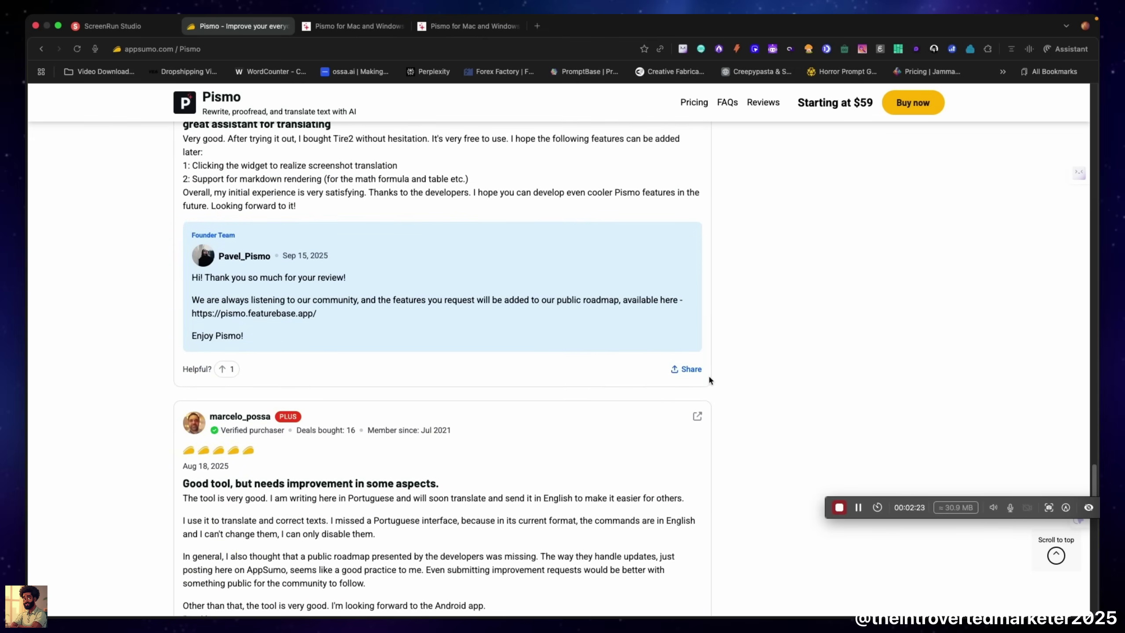
scroll(709, 379, up, 8)
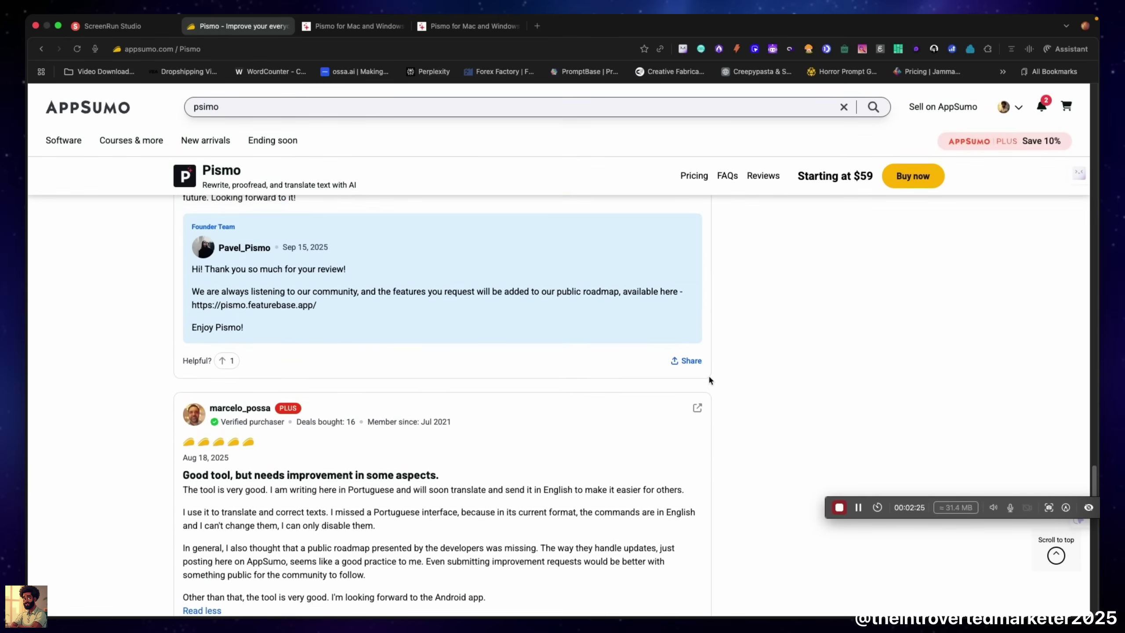
scroll(708, 375, up, 12)
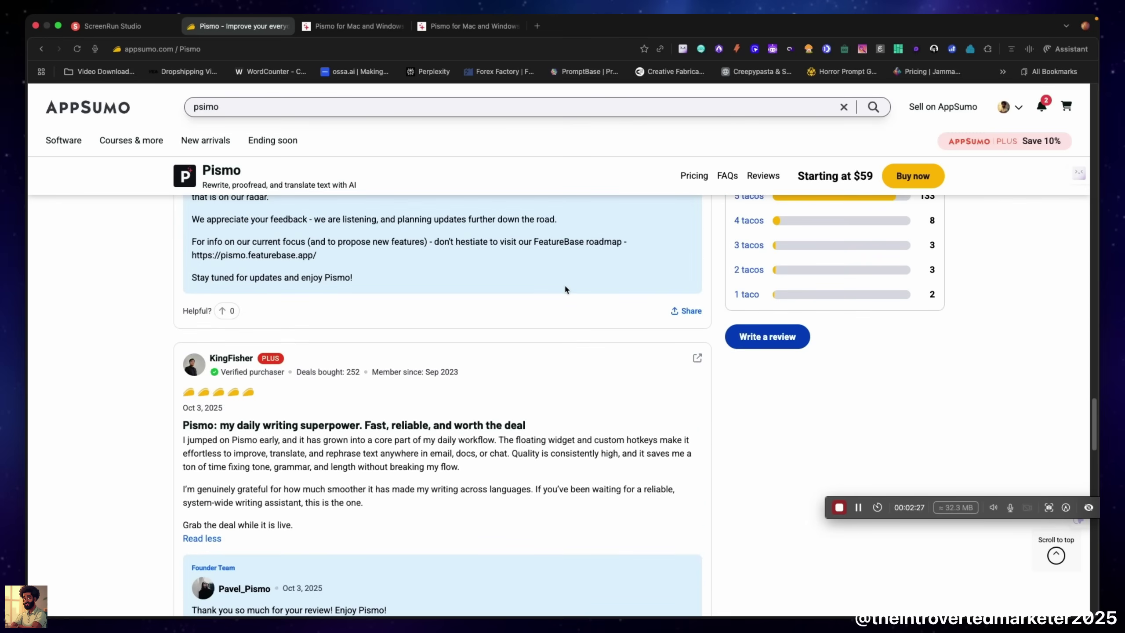
Switch to the pismo.ai tab, play the homepage demo video and pause it at 0:26
click(330, 31)
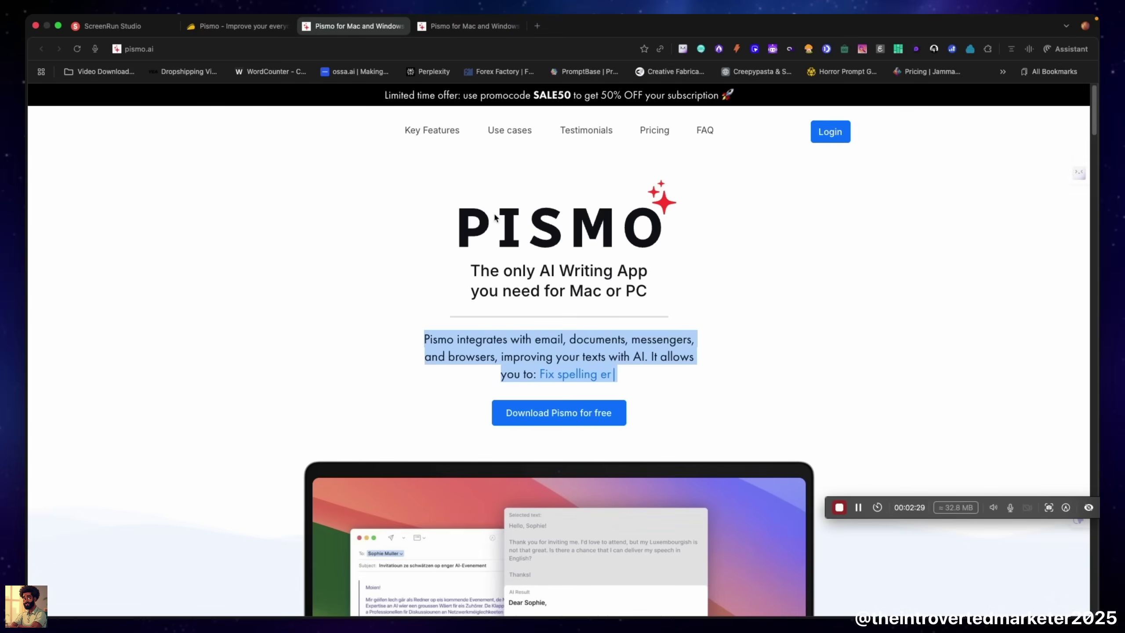
scroll(833, 277, down, 3)
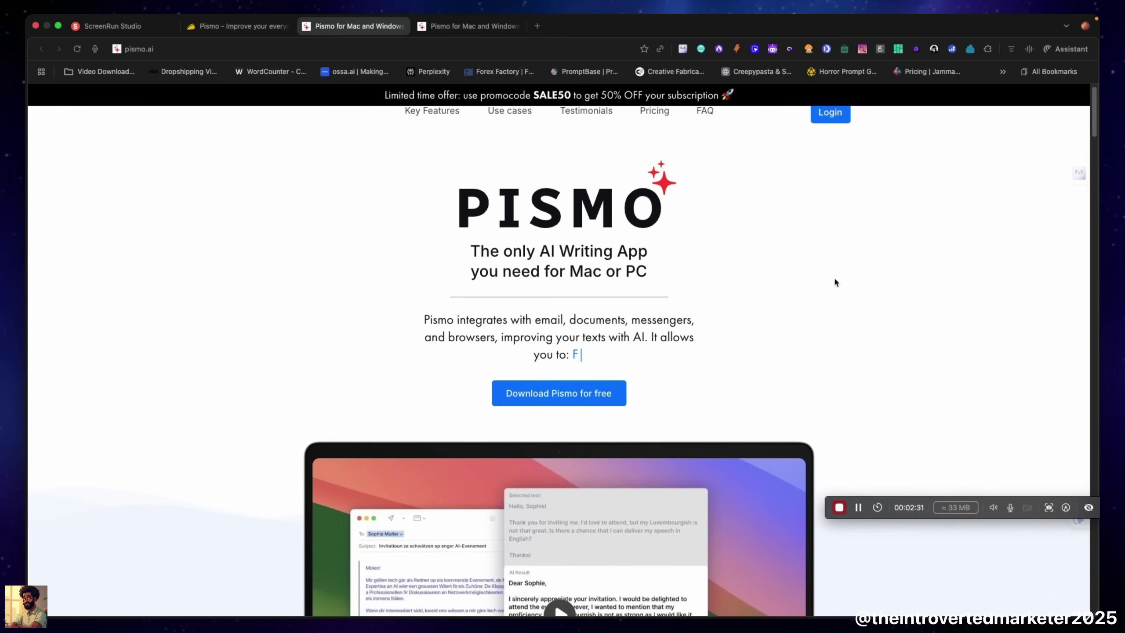
scroll(834, 282, down, 2)
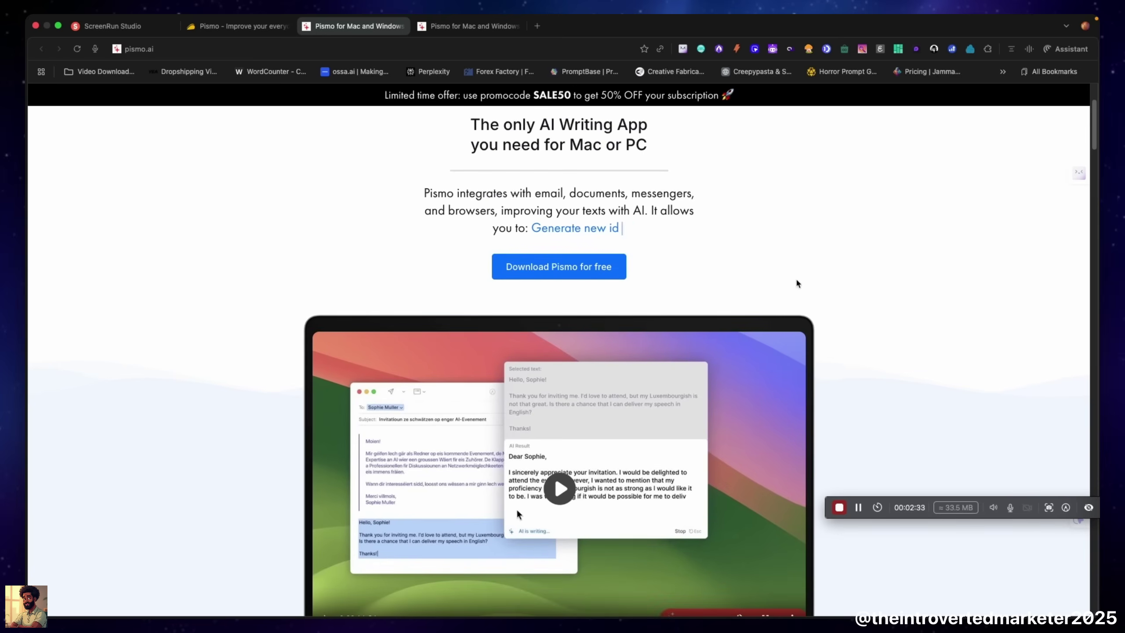
scroll(827, 293, down, 2)
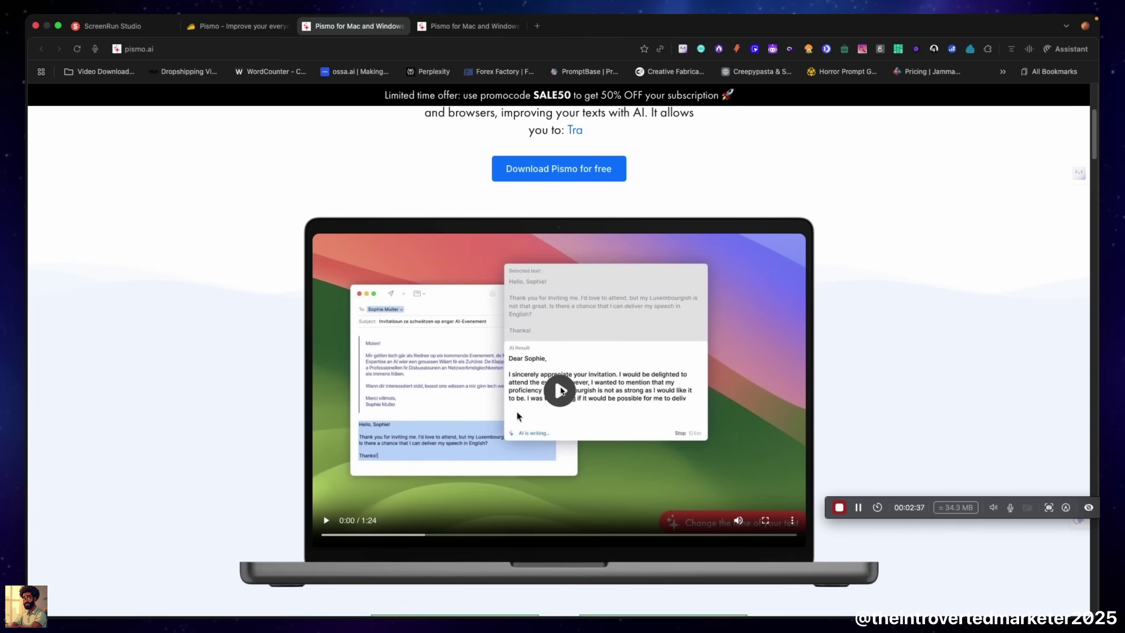
click(560, 392)
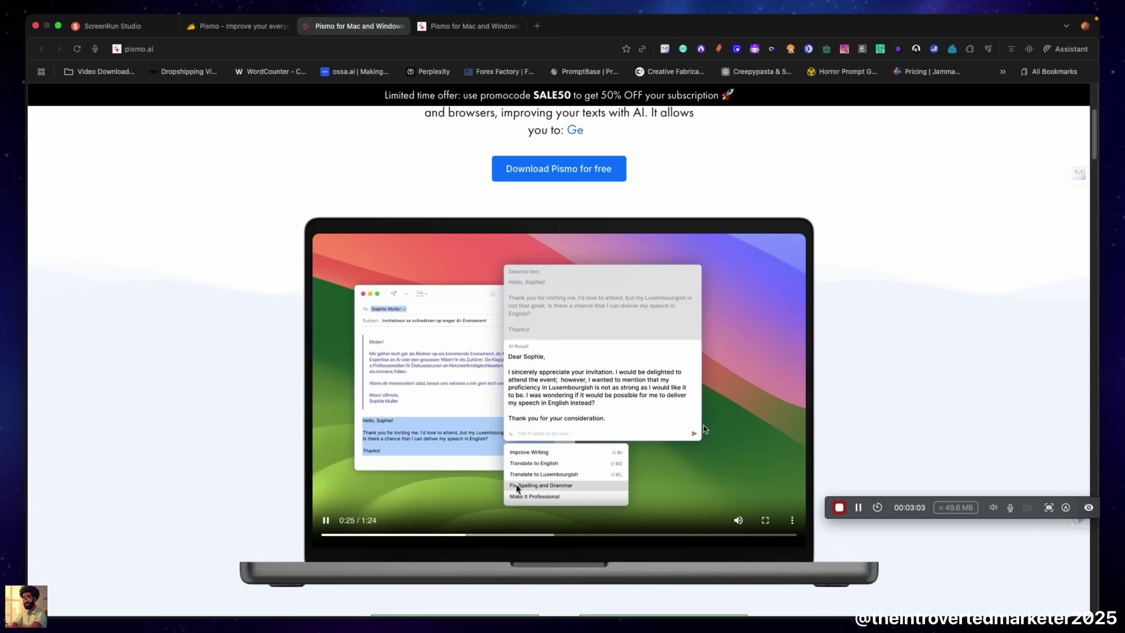
click(705, 429)
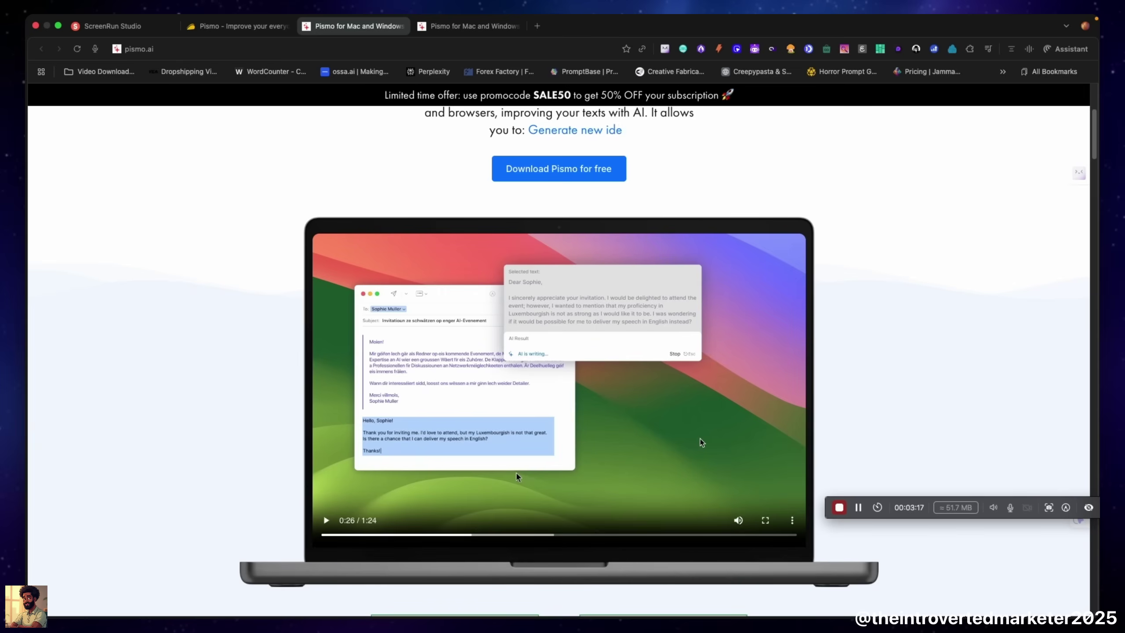
Scroll down the pismo.ai homepage to the €6,25 per month annual subscription card
scroll(701, 441, down, 5)
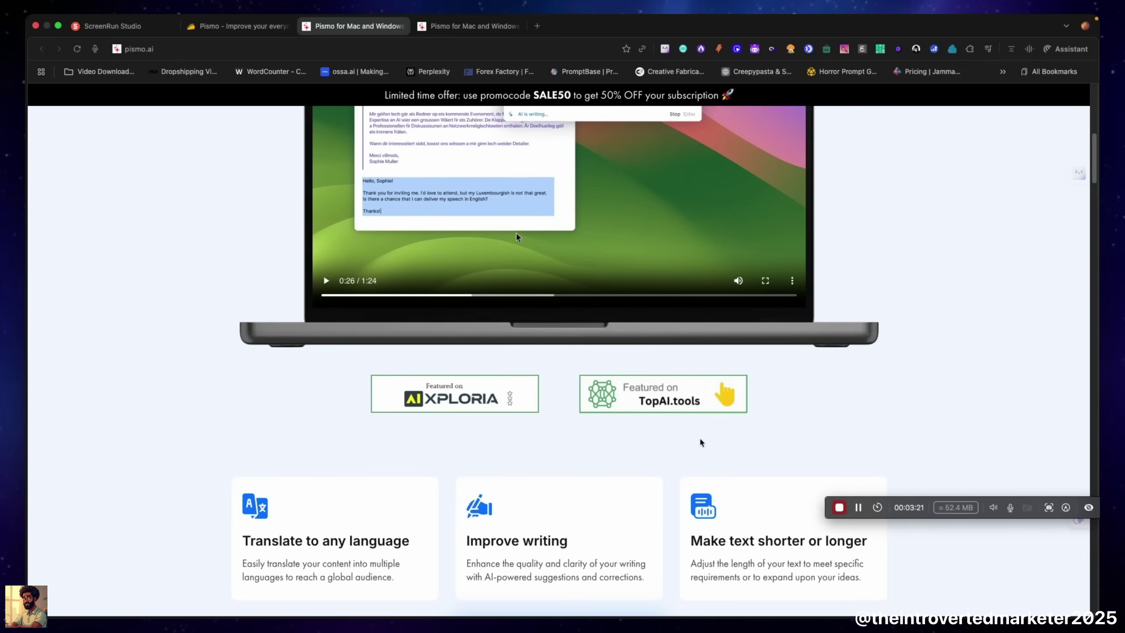
scroll(700, 442, down, 2)
scroll(701, 442, down, 4)
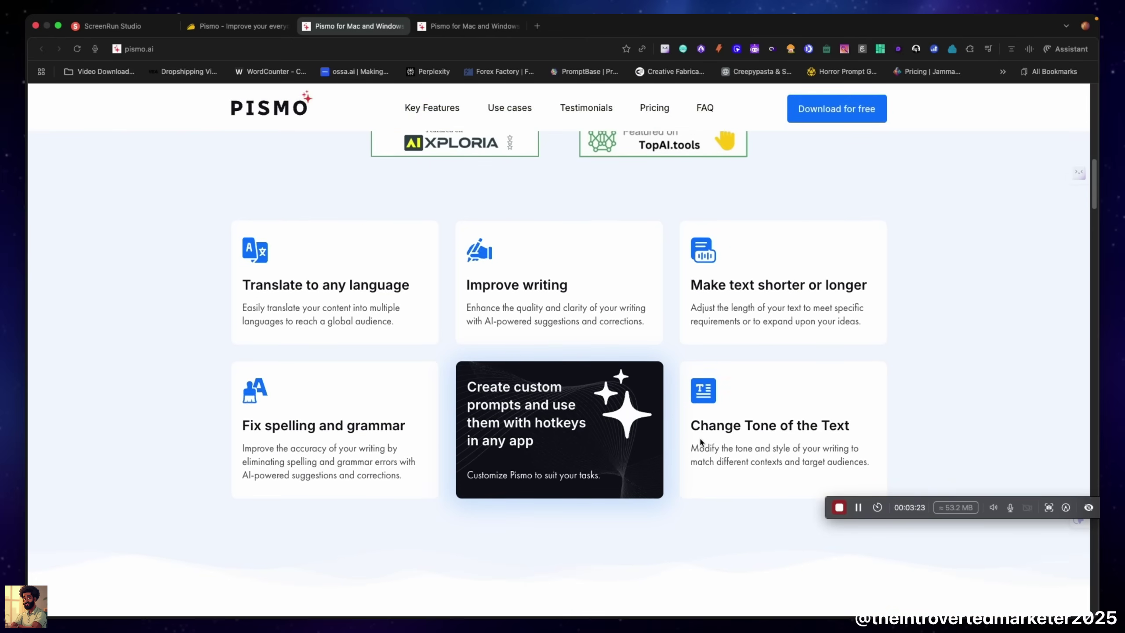
scroll(701, 442, down, 10)
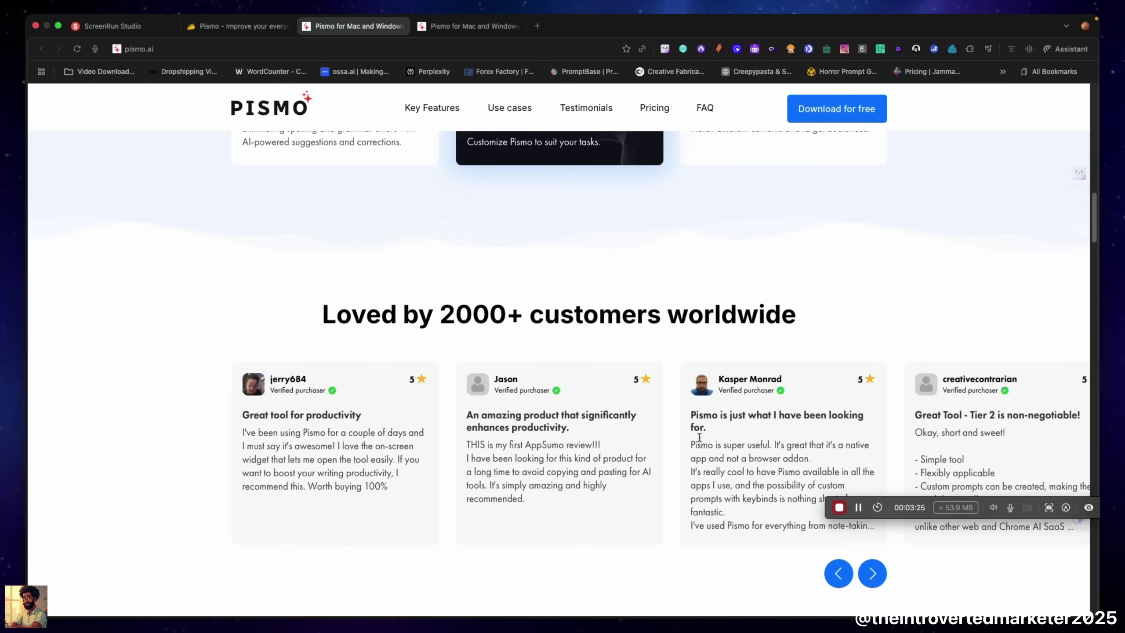
scroll(700, 438, down, 8)
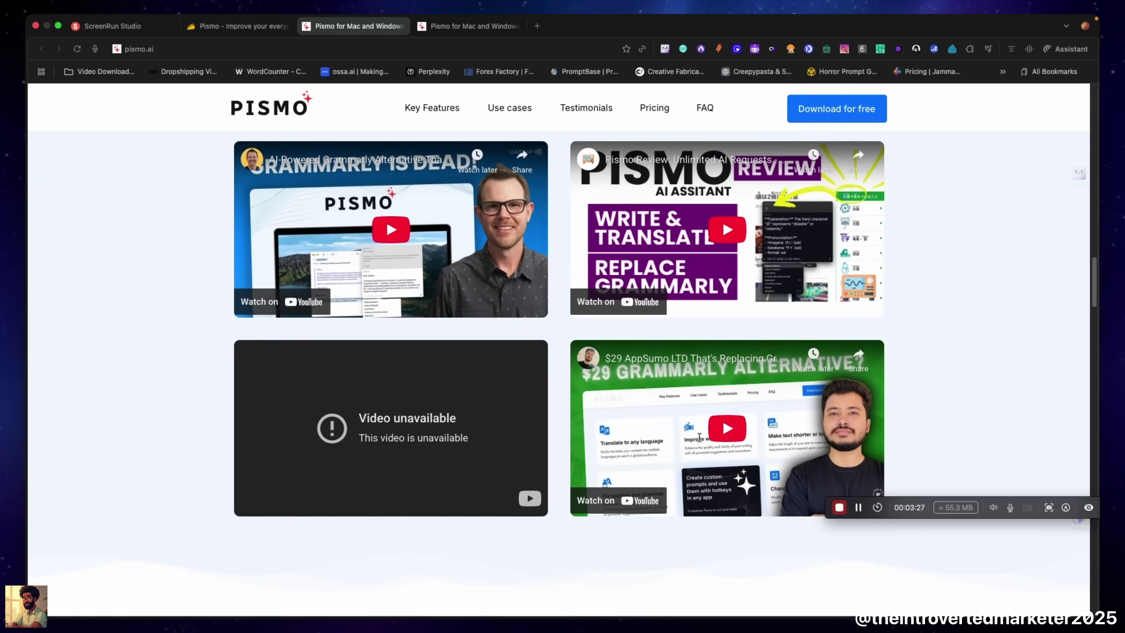
scroll(641, 446, down, 3)
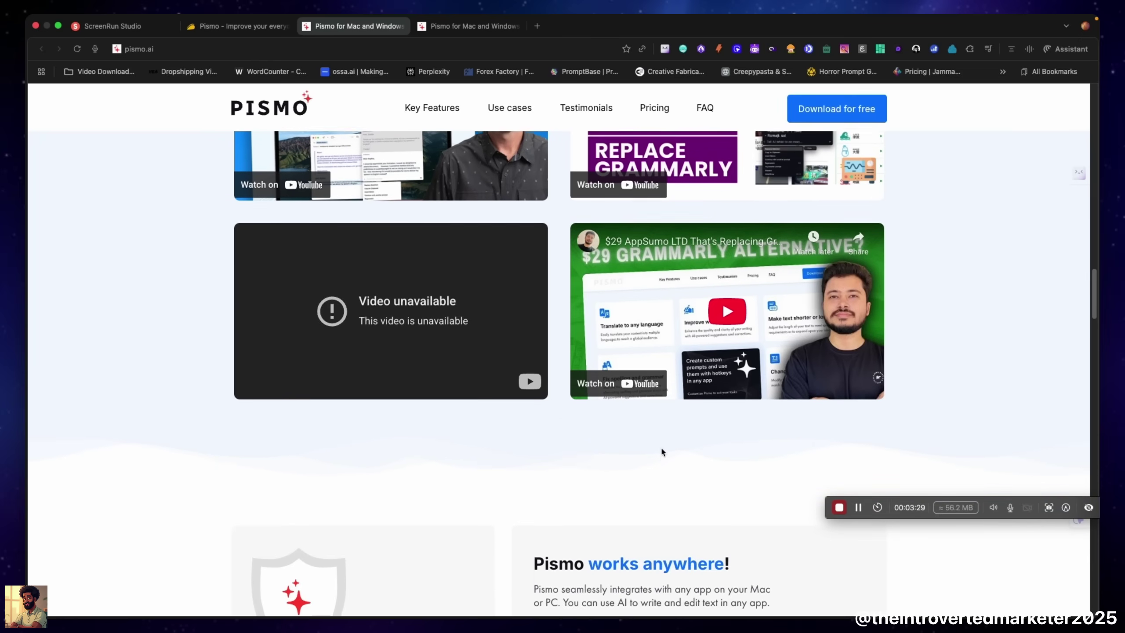
scroll(662, 450, down, 8)
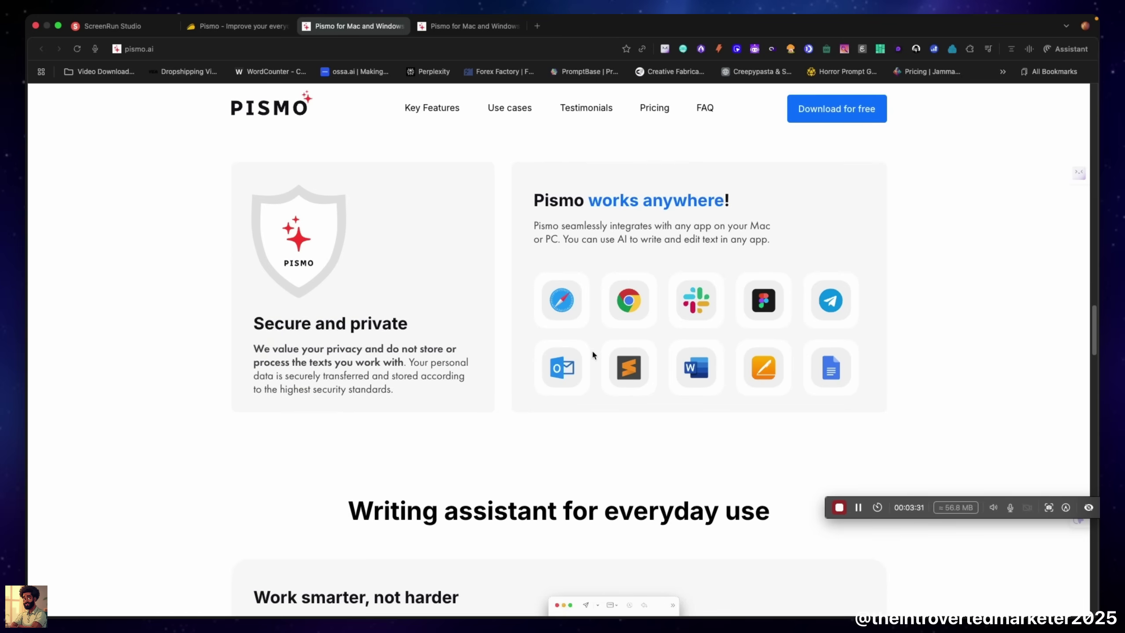
scroll(682, 390, down, 7)
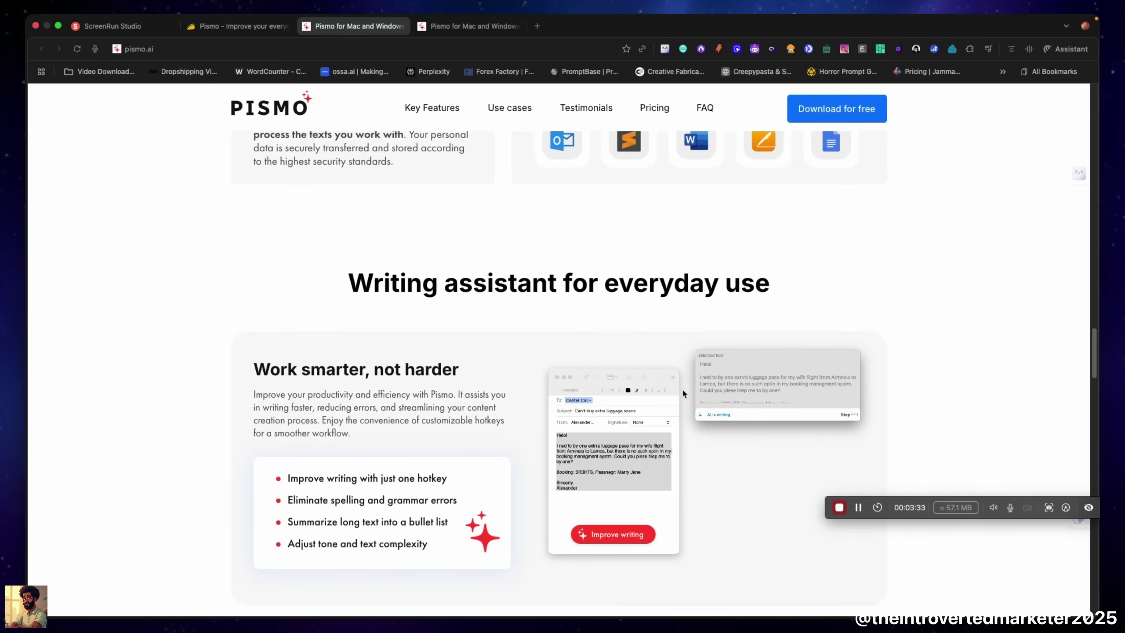
scroll(682, 388, down, 14)
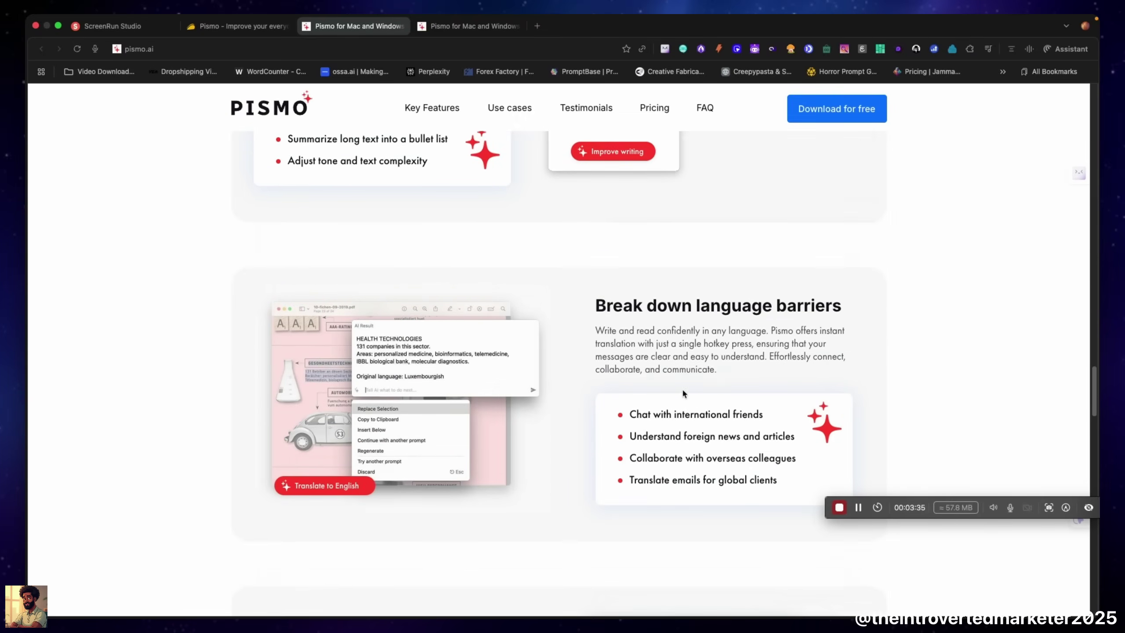
scroll(684, 392, down, 11)
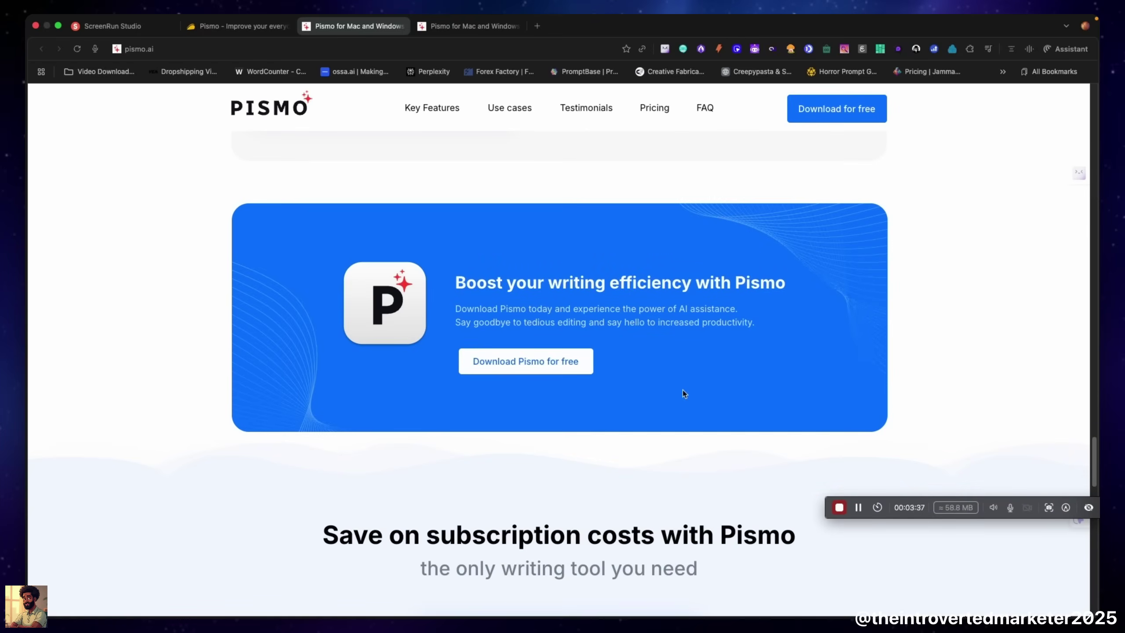
scroll(682, 390, down, 6)
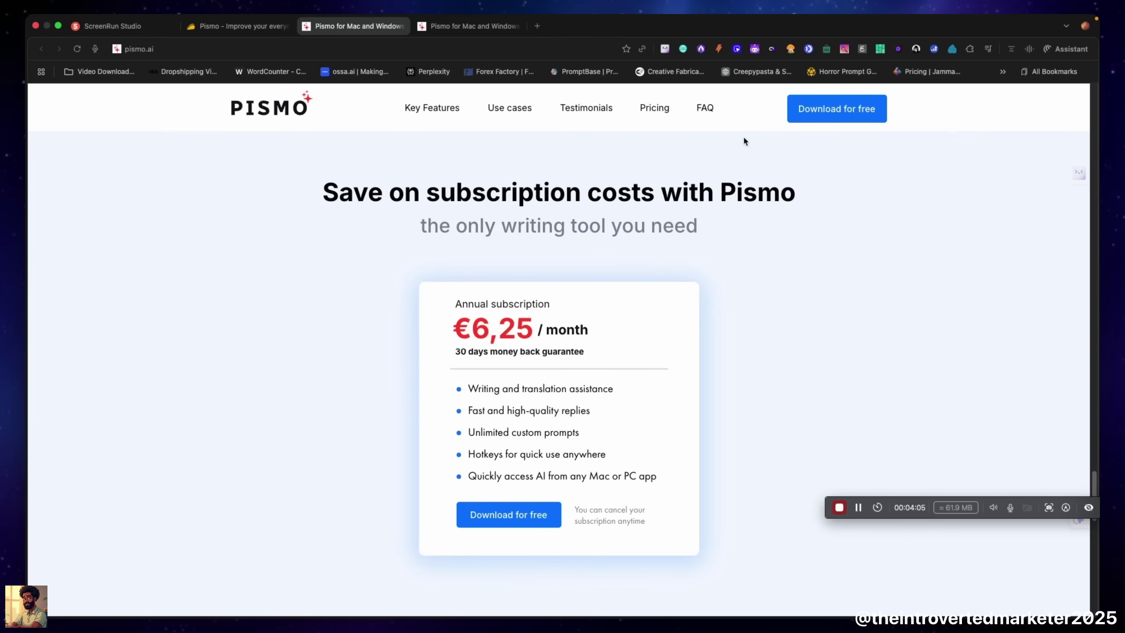
key(super+shift+x)
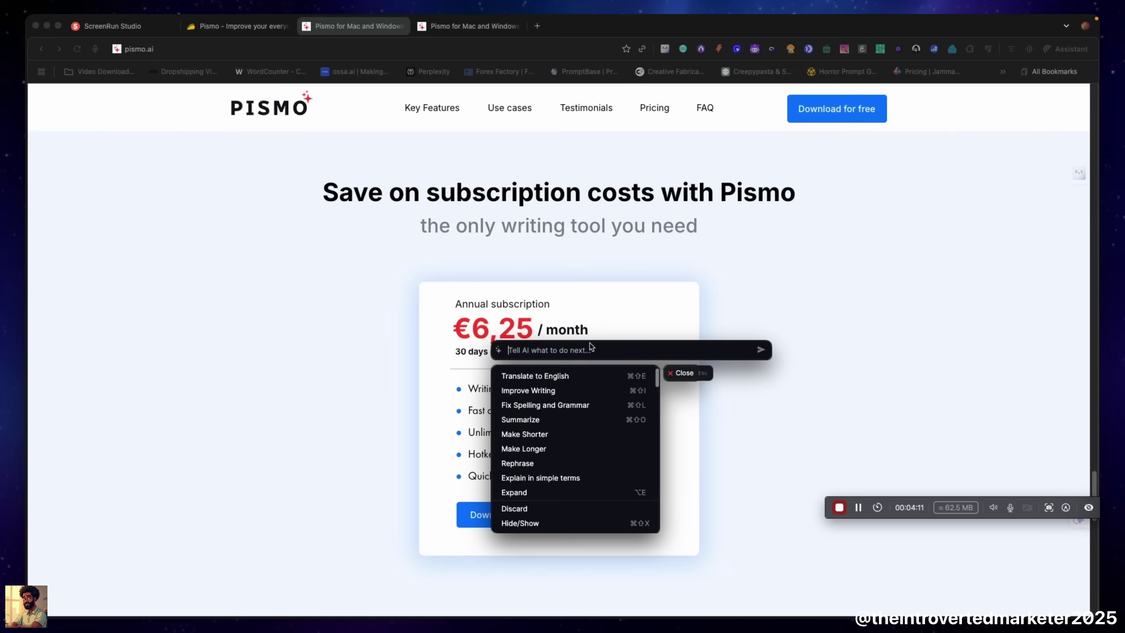
click(571, 288)
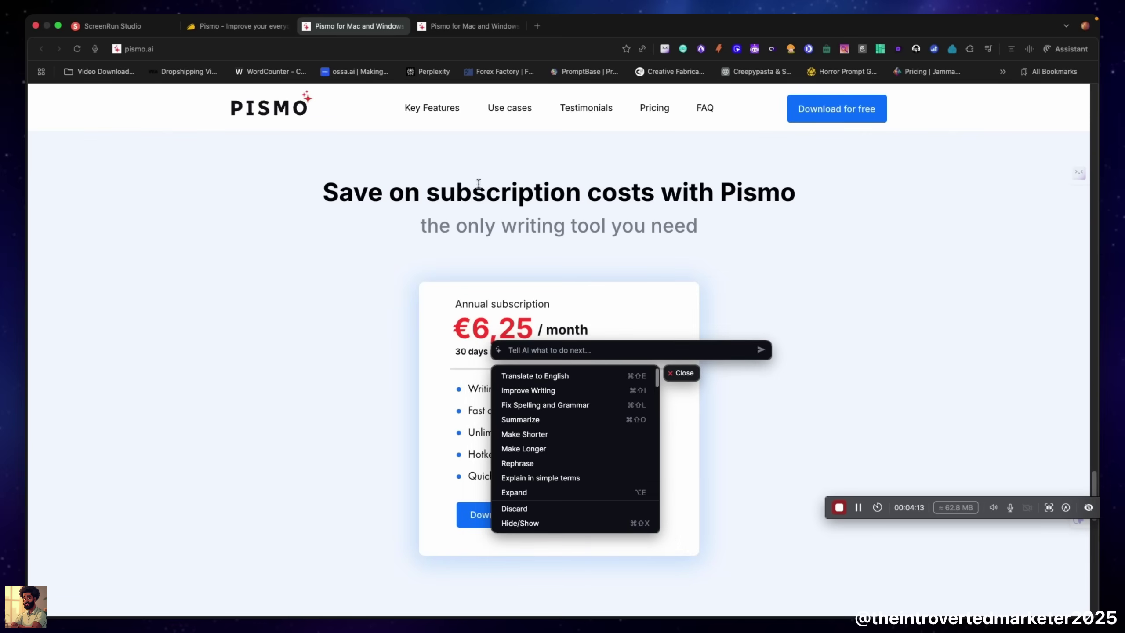
click(682, 375)
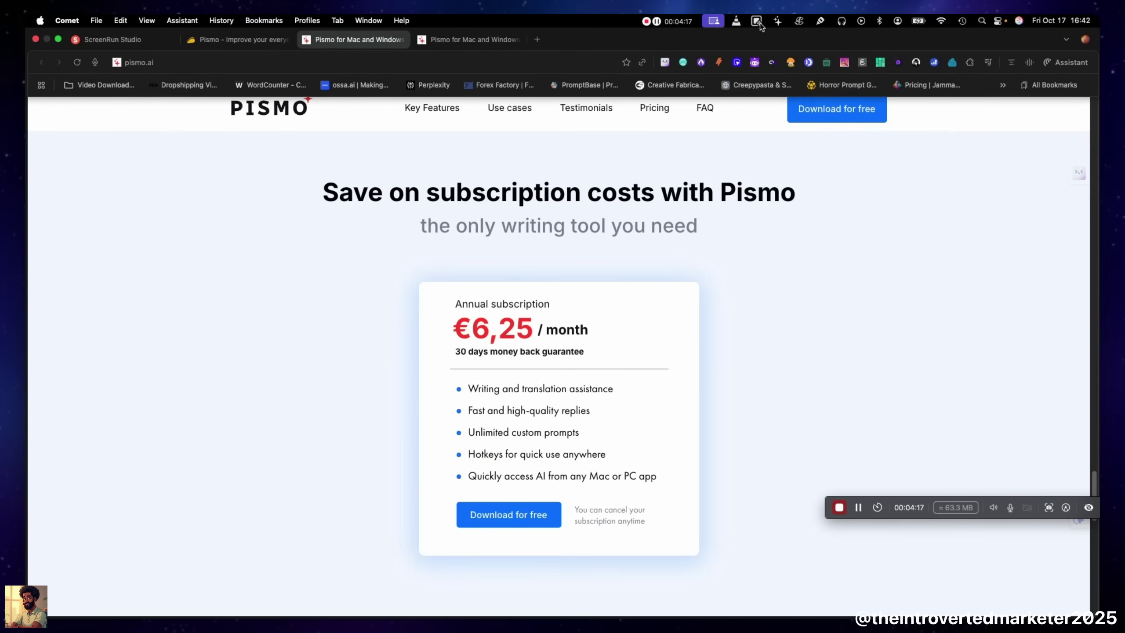
Open Pismo Settings from the menu-bar icon and browse the custom prompts list
click(776, 21)
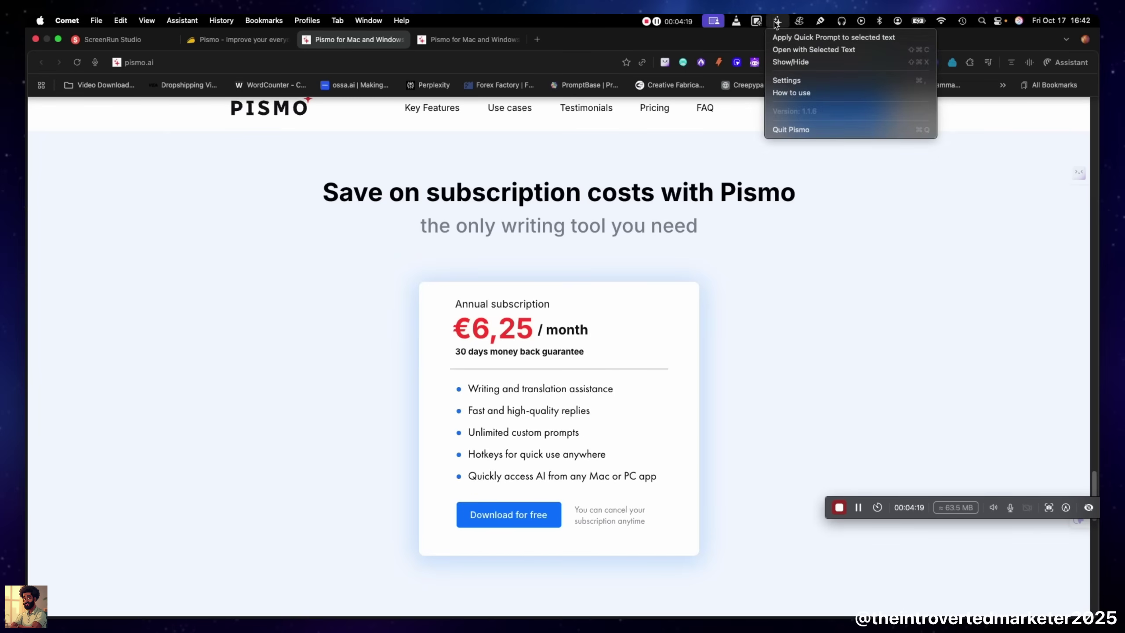
click(798, 80)
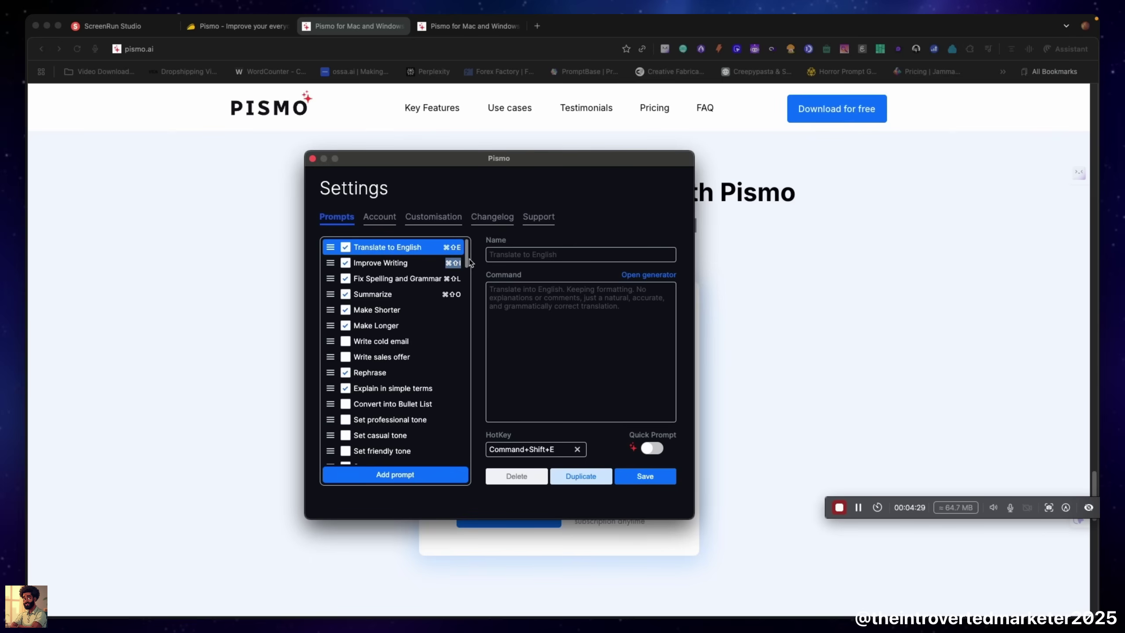
scroll(429, 309, down, 15)
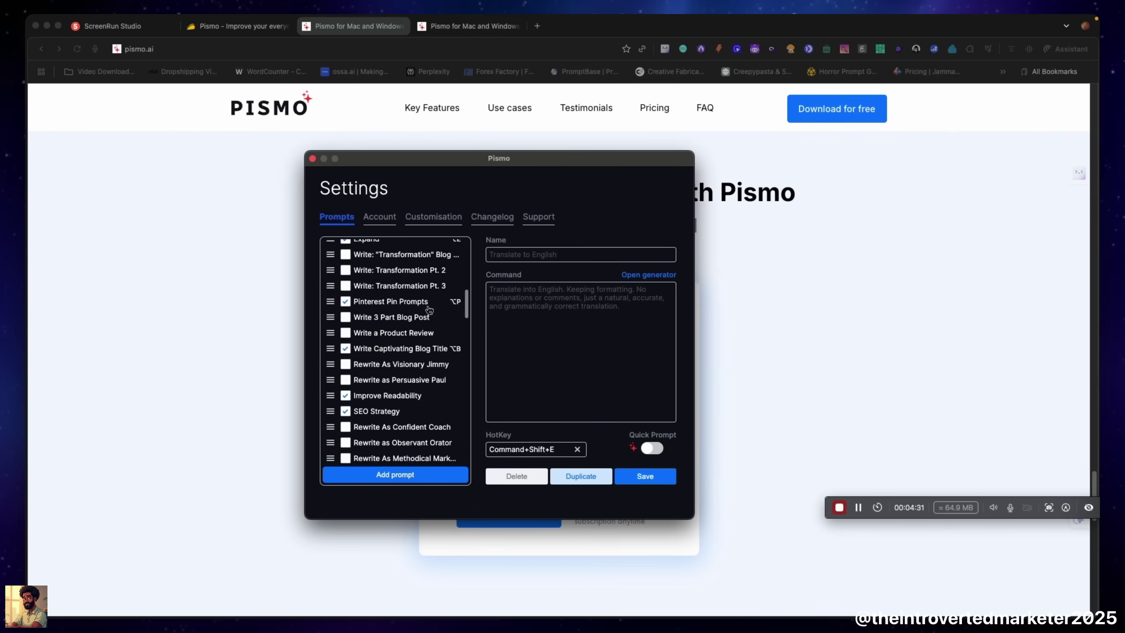
scroll(429, 309, down, 20)
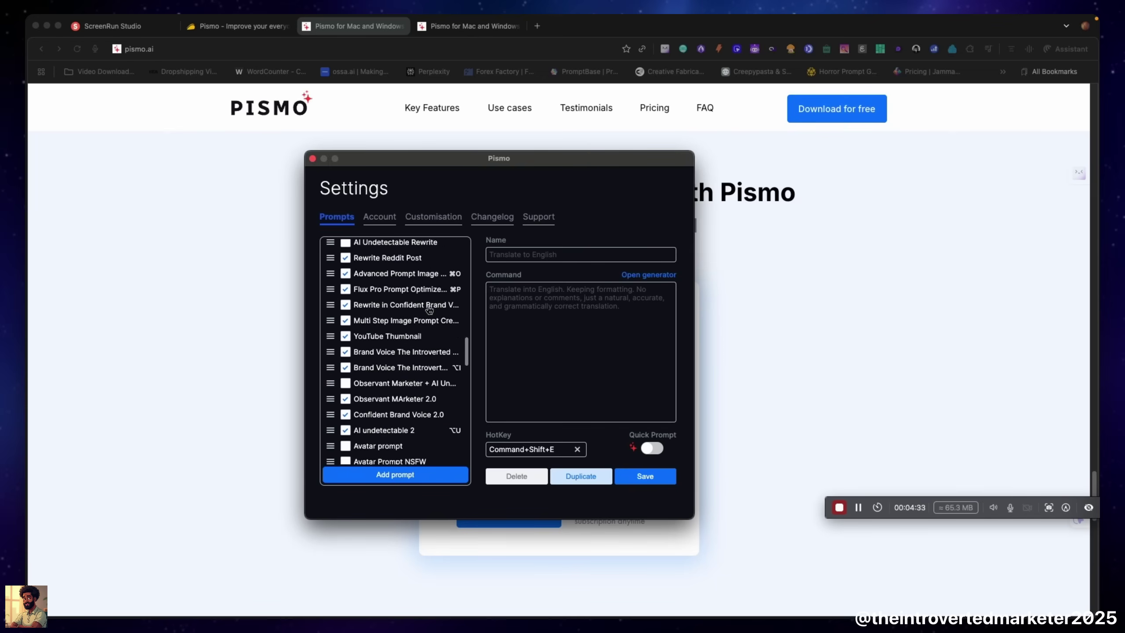
scroll(429, 309, down, 8)
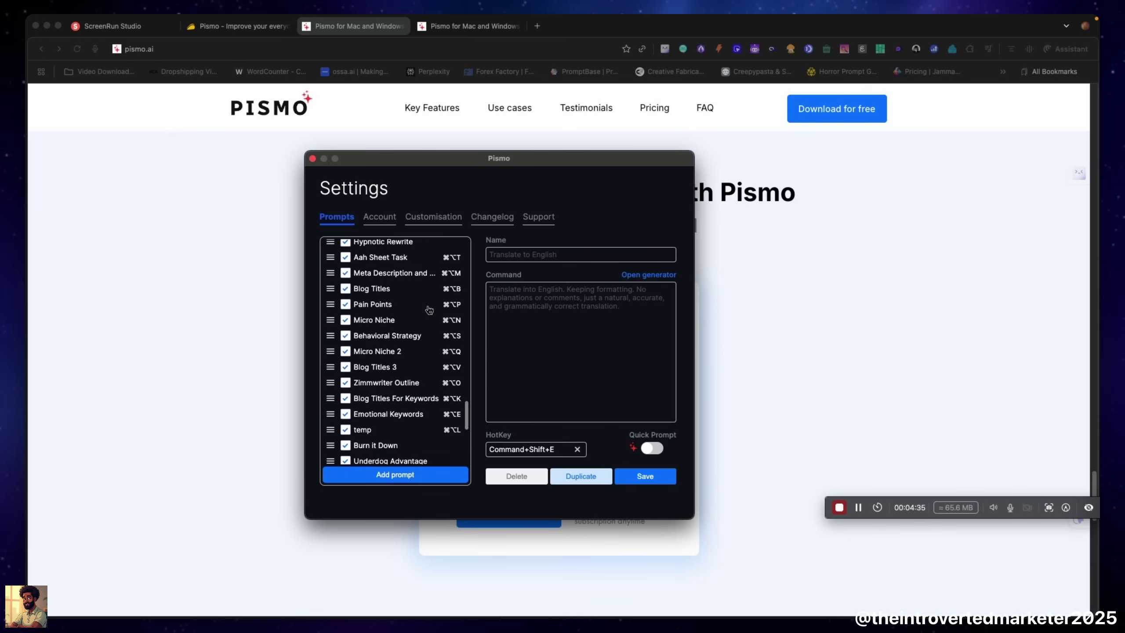
scroll(429, 309, up, 10)
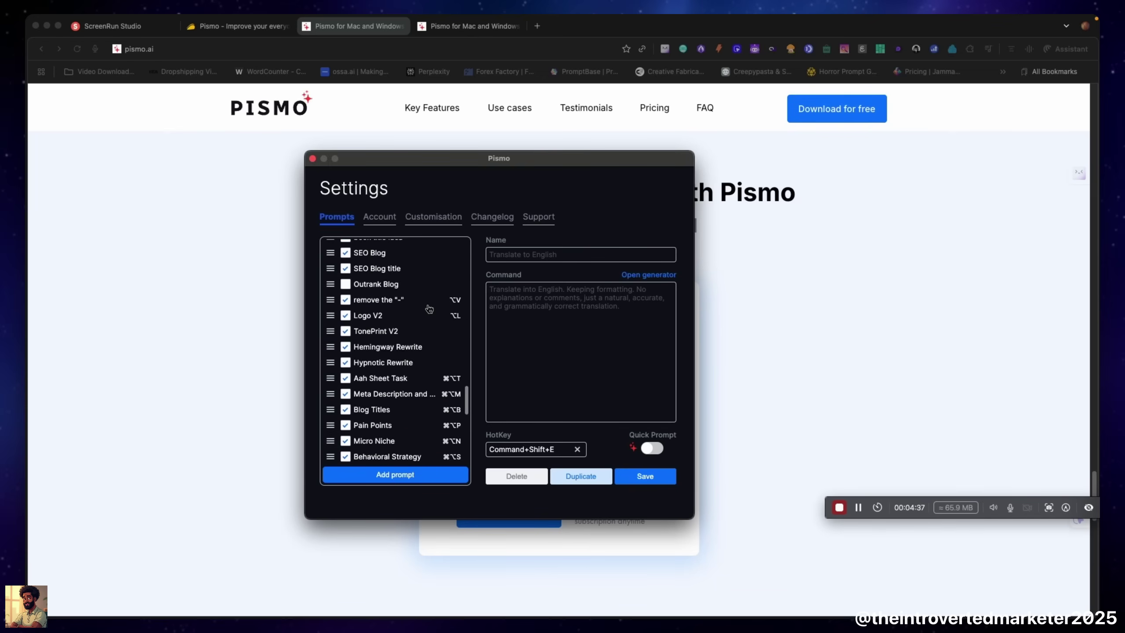
scroll(429, 309, up, 15)
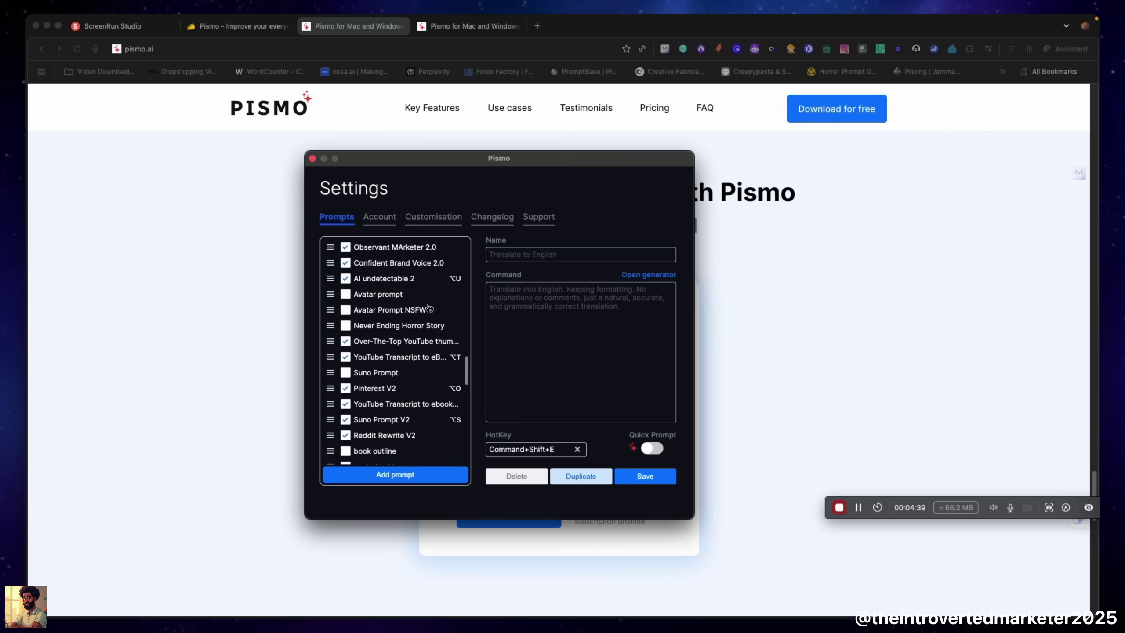
scroll(429, 308, up, 5)
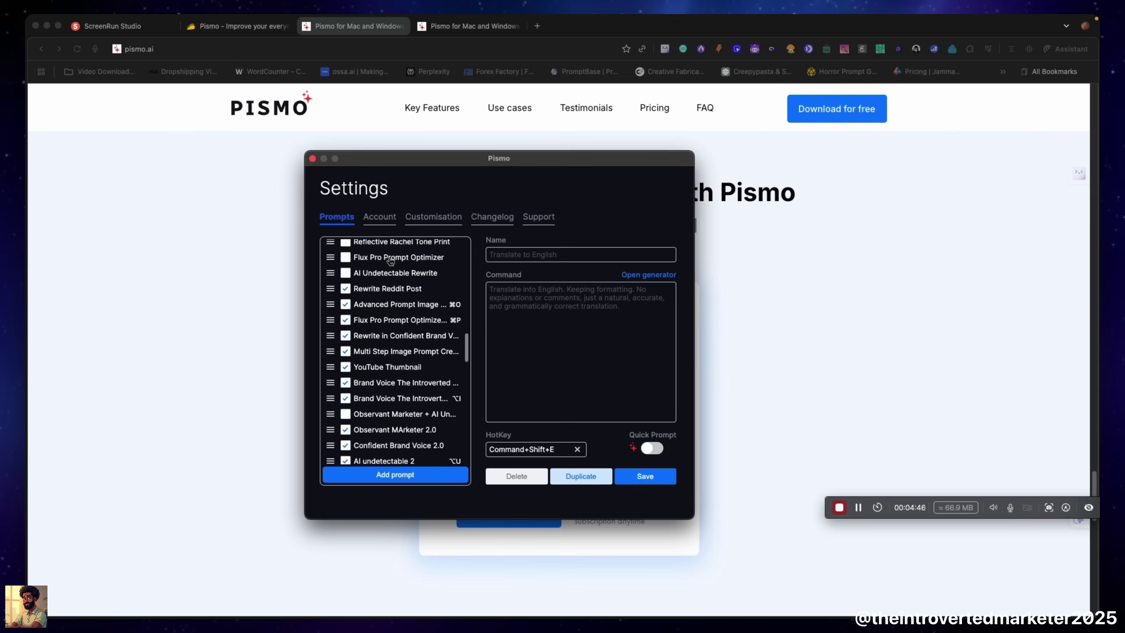
Review the Account tab, then the Customisation BYOK and OpenRouter model settings
click(390, 221)
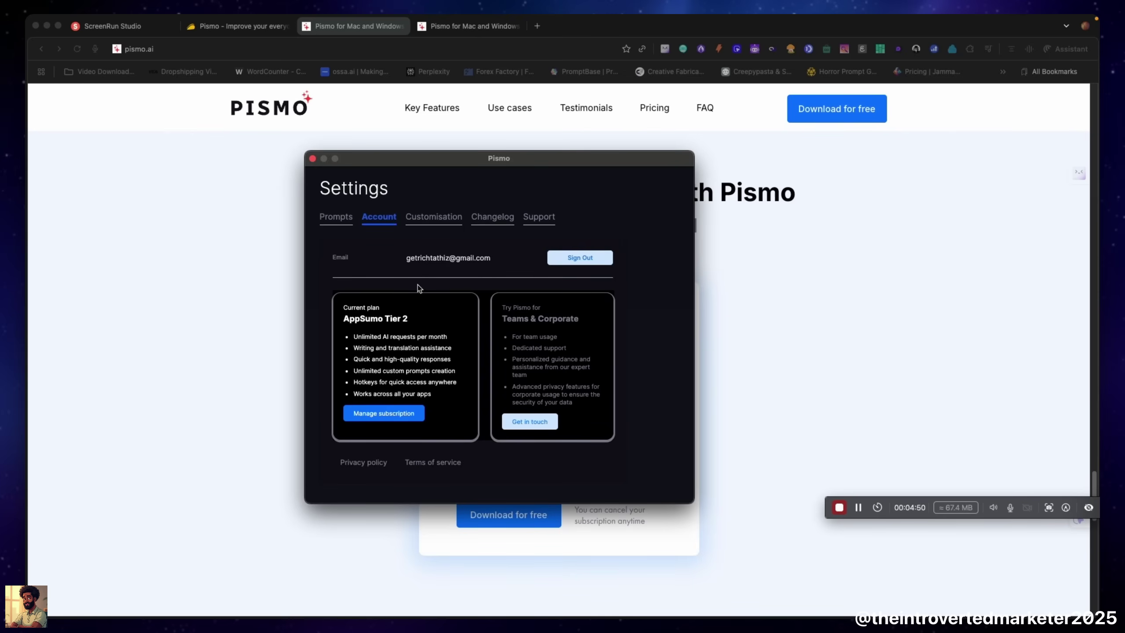
click(439, 220)
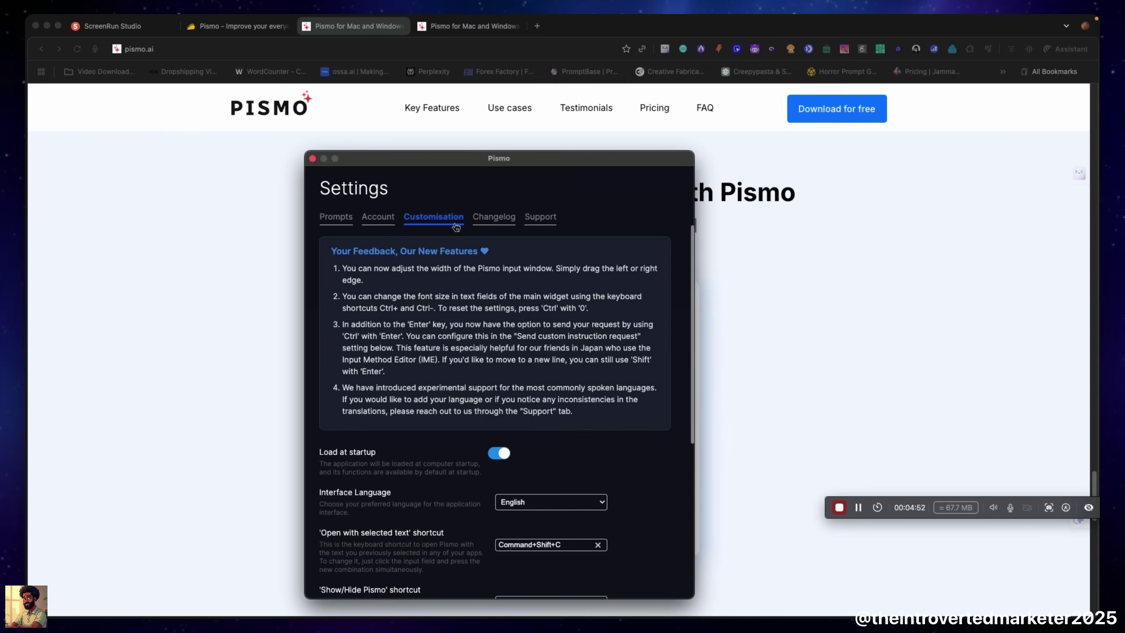
scroll(526, 323, down, 5)
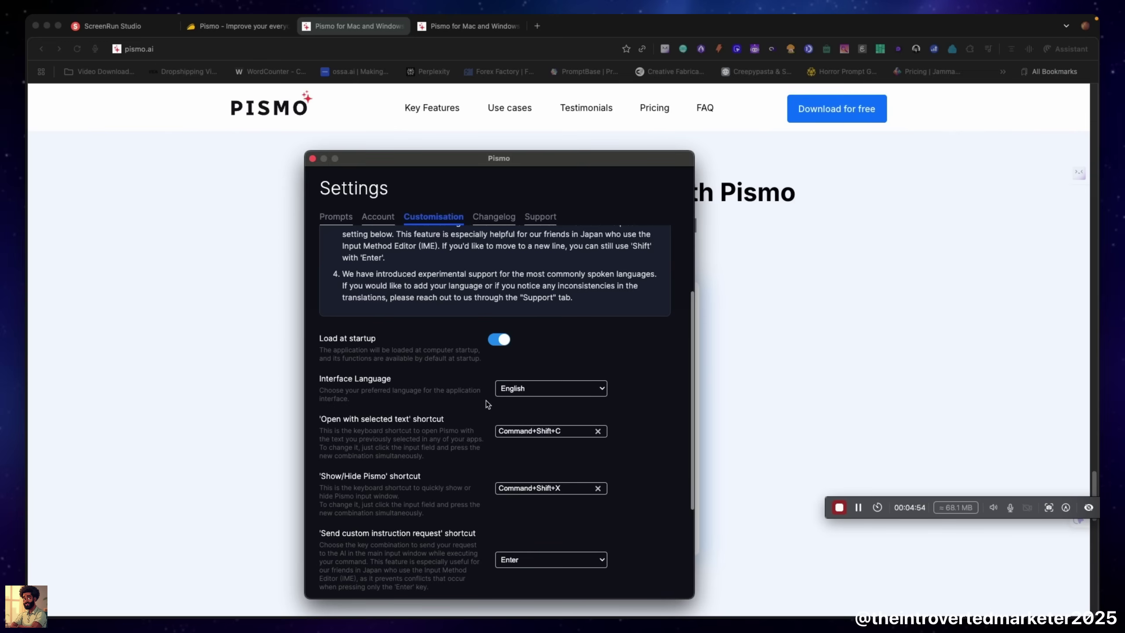
scroll(532, 444, down, 4)
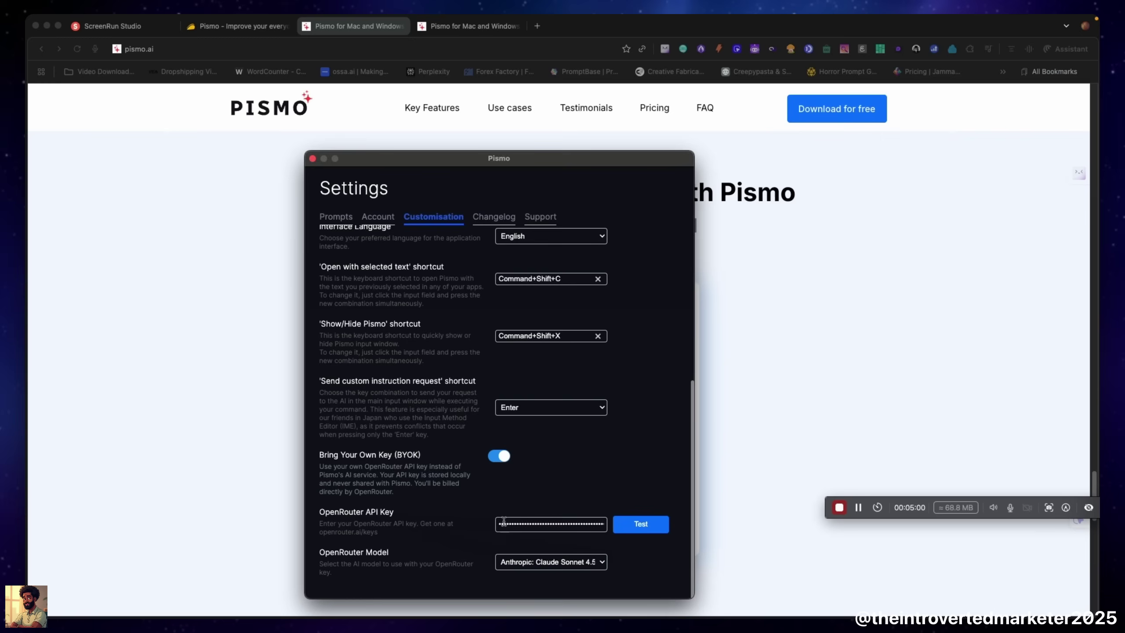
Browse the OpenRouter model list and dismiss it, keeping Anthropic: Claude Sonnet 4.5
click(597, 569)
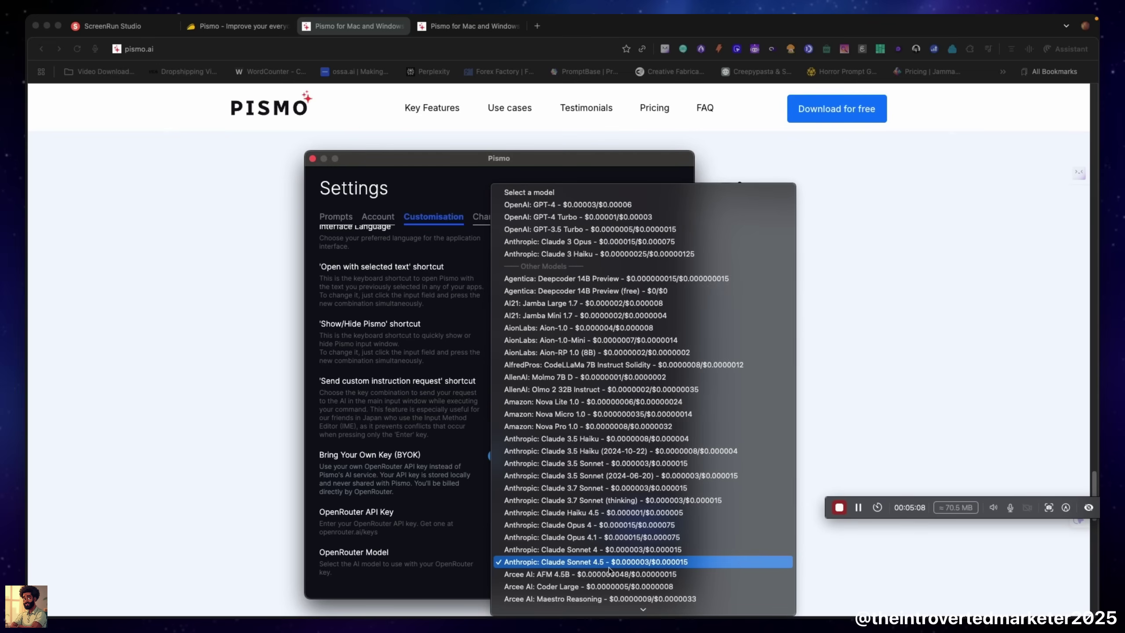
scroll(611, 568, down, 3)
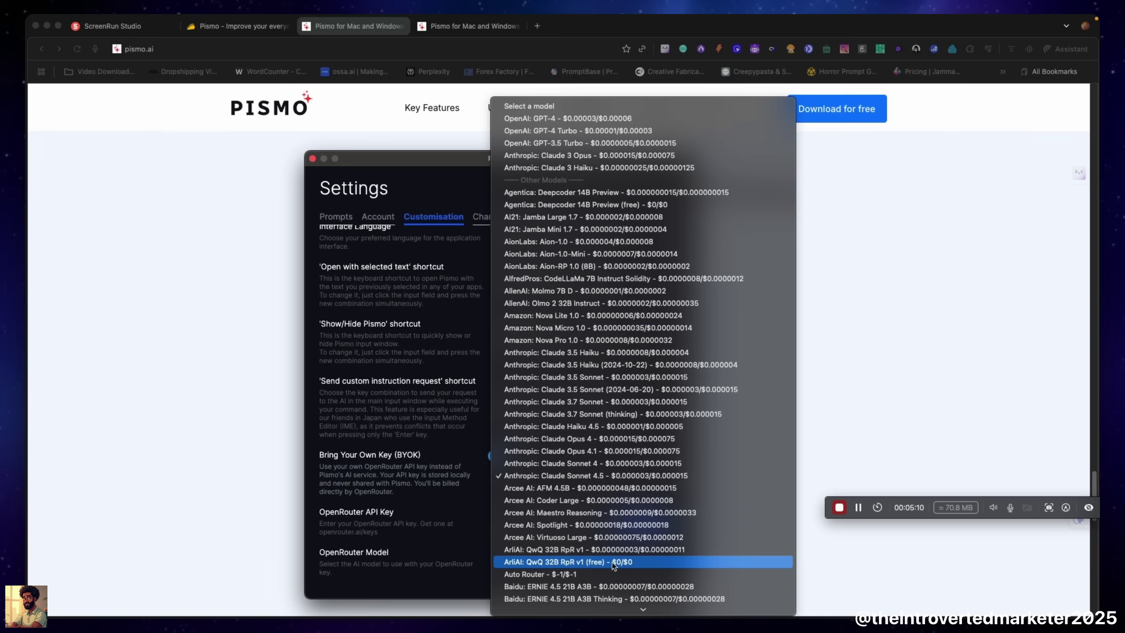
scroll(613, 566, down, 14)
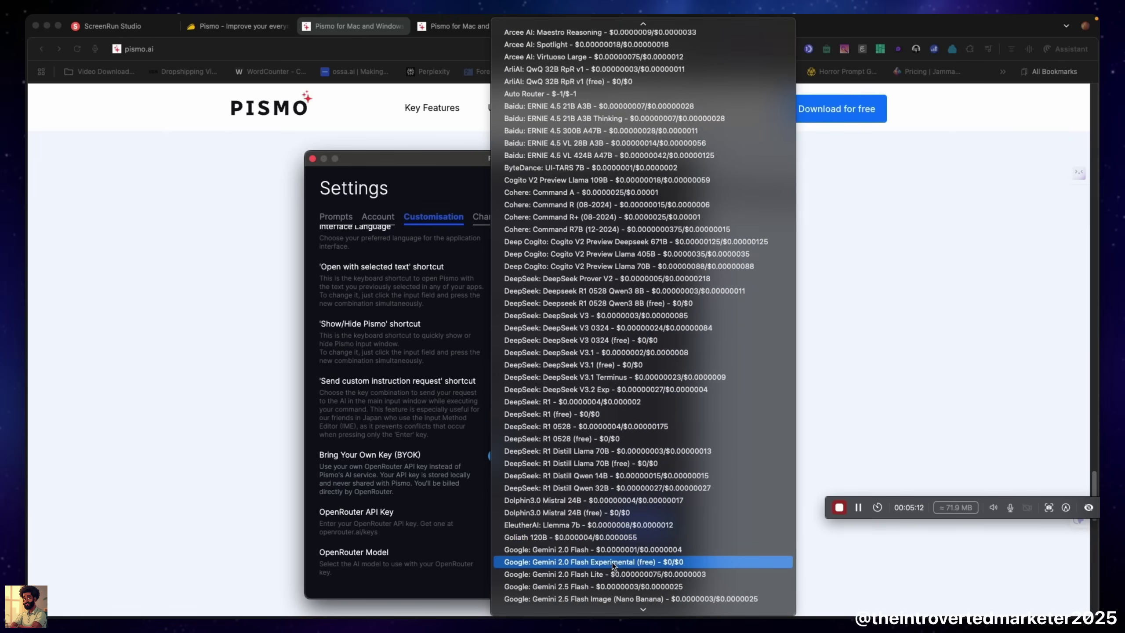
scroll(613, 566, down, 10)
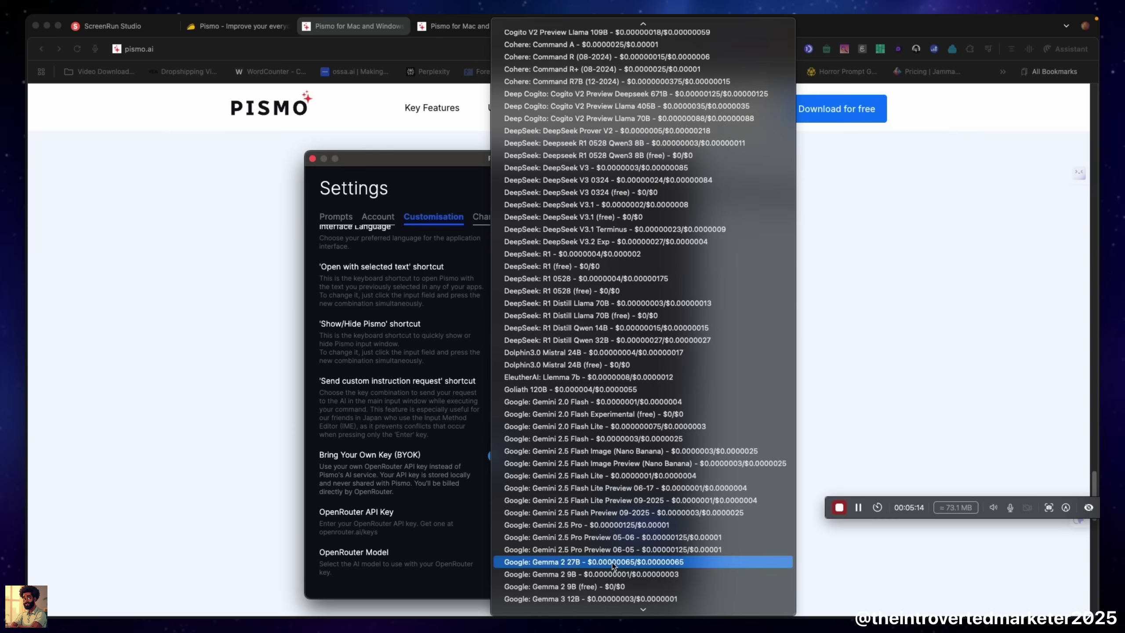
scroll(613, 566, down, 10)
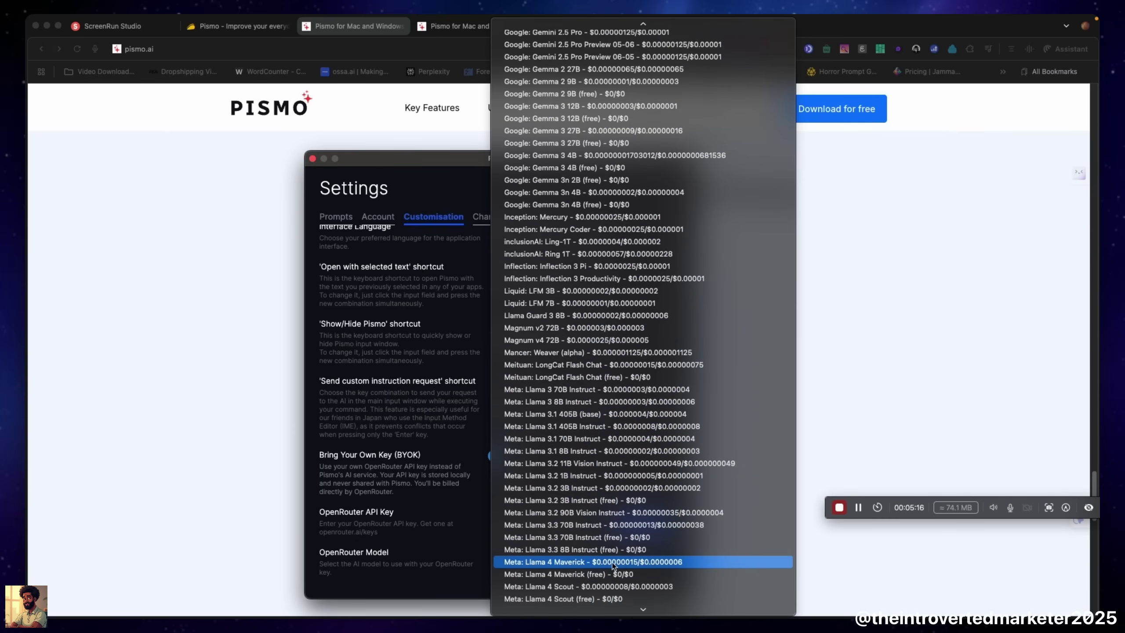
scroll(612, 566, down, 10)
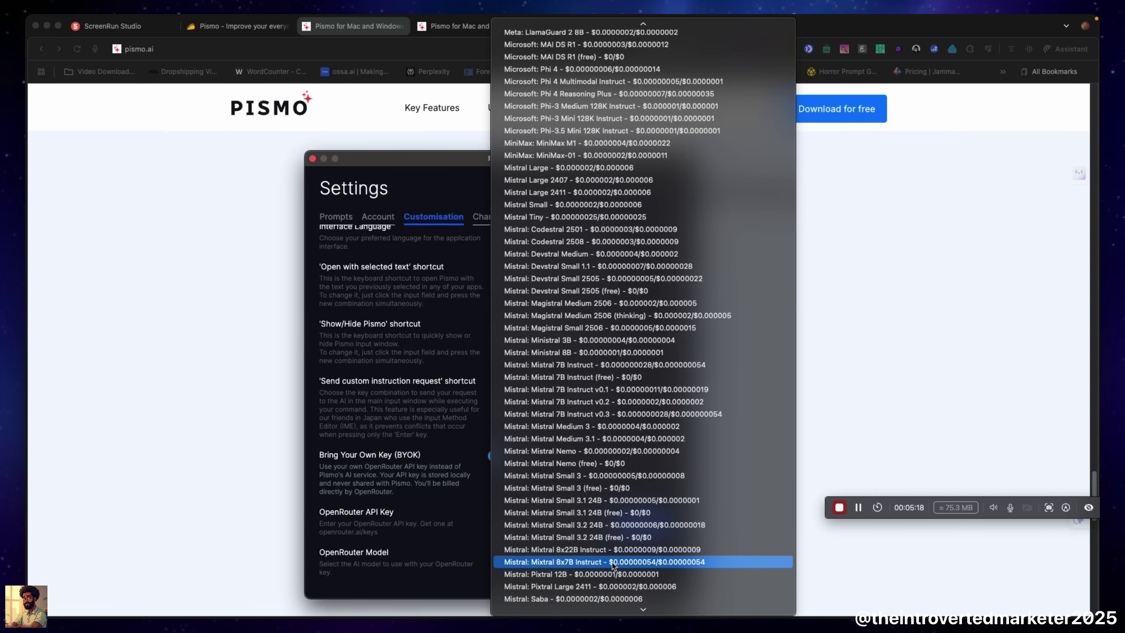
scroll(613, 566, down, 10)
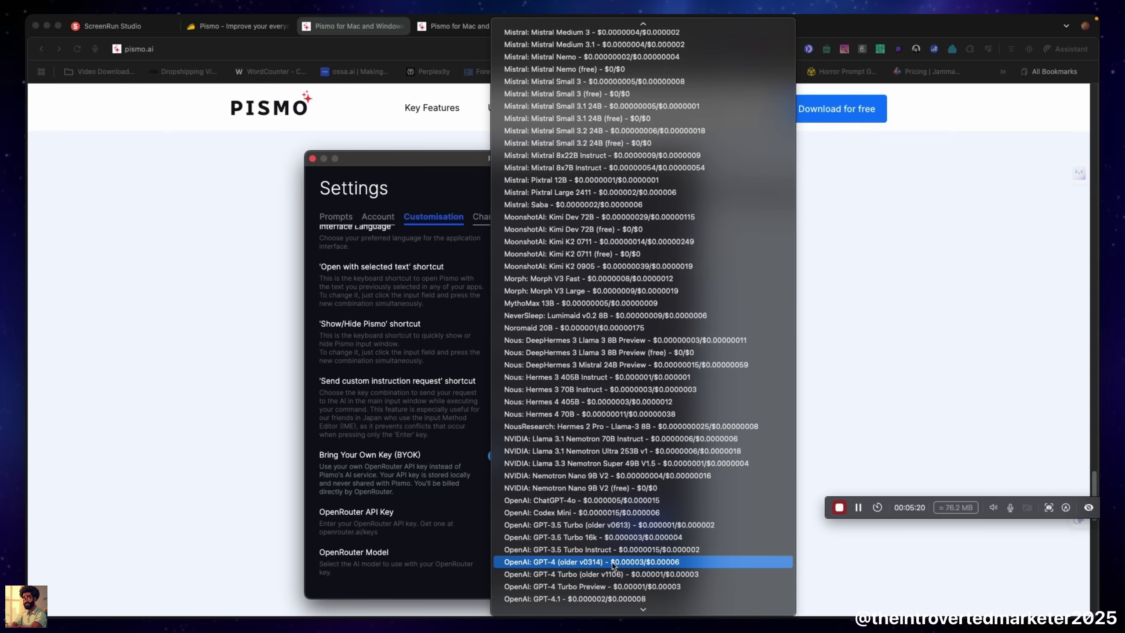
scroll(612, 566, down, 10)
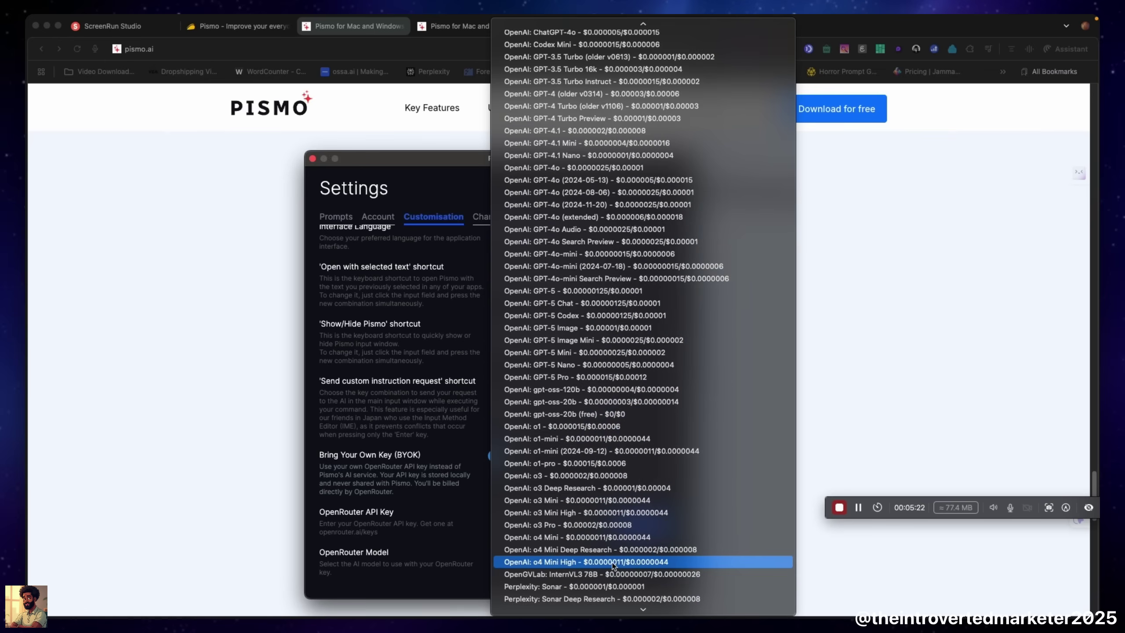
scroll(612, 566, down, 5)
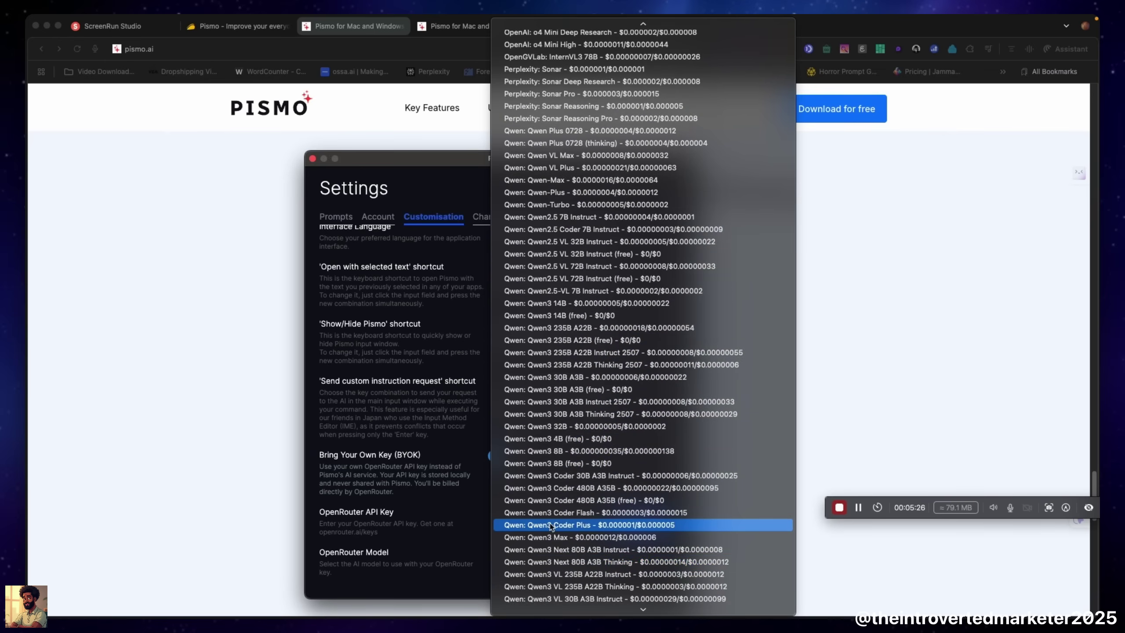
click(442, 473)
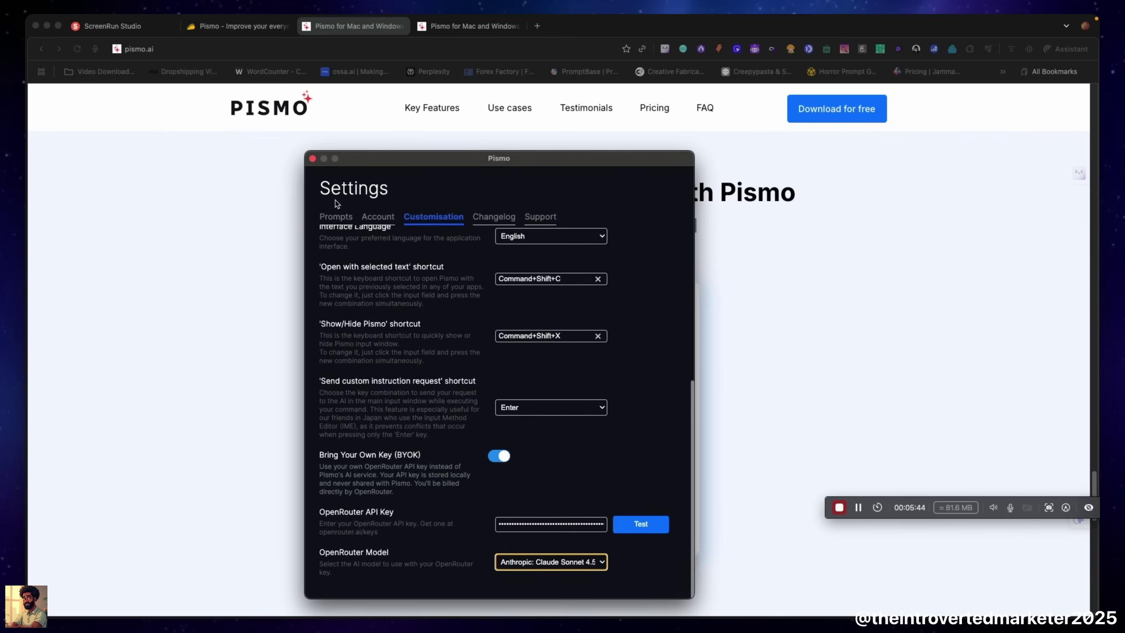
Close Settings and send the selected 'subscription costs' heading words to Pismo with Super+Shift+X
click(312, 158)
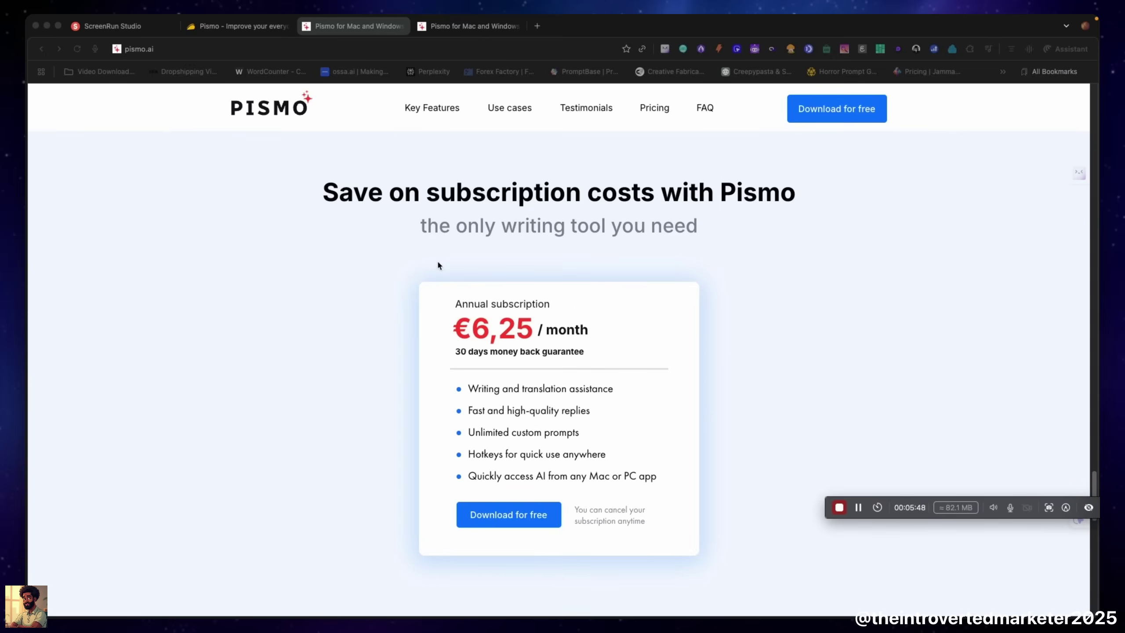
scroll(436, 263, down, 3)
scroll(434, 269, up, 3)
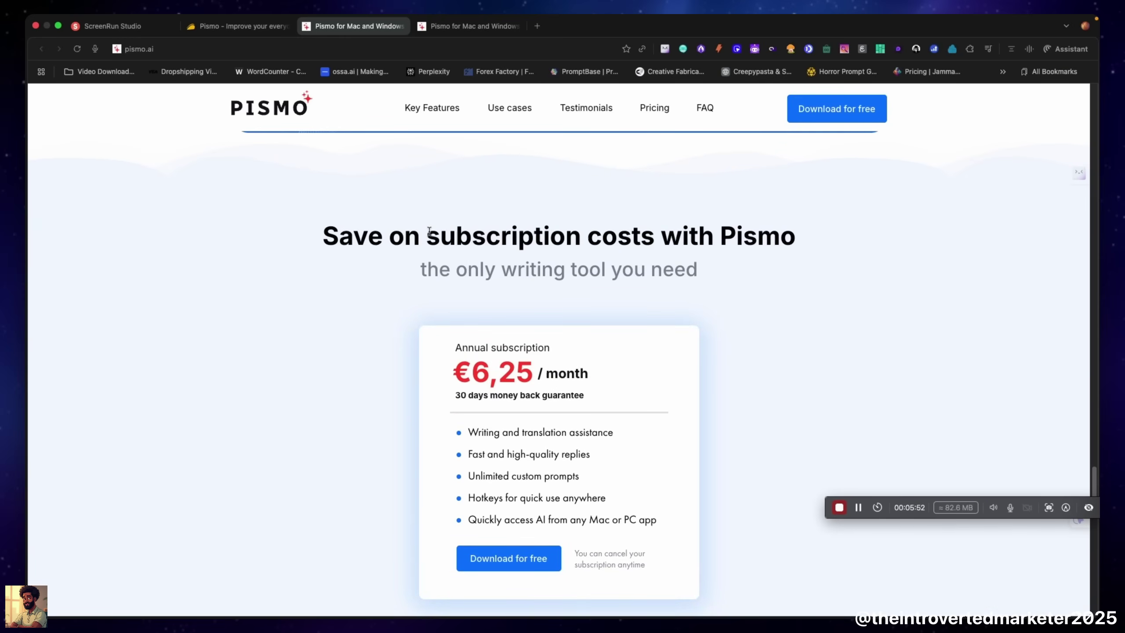
drag(427, 231, 655, 242)
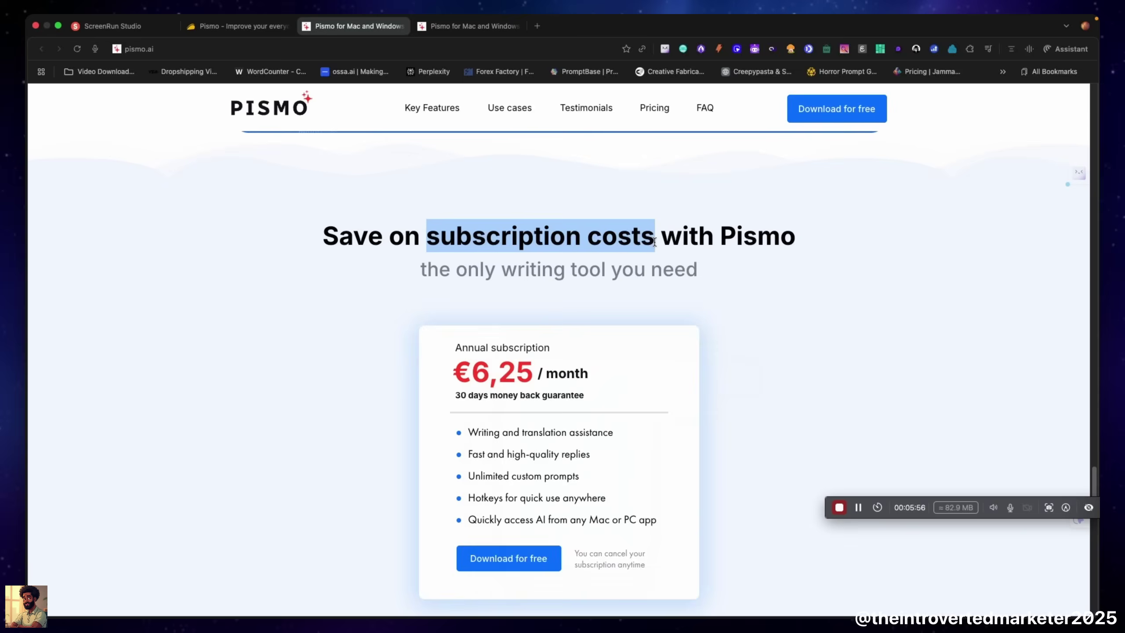
key(super+shift+x)
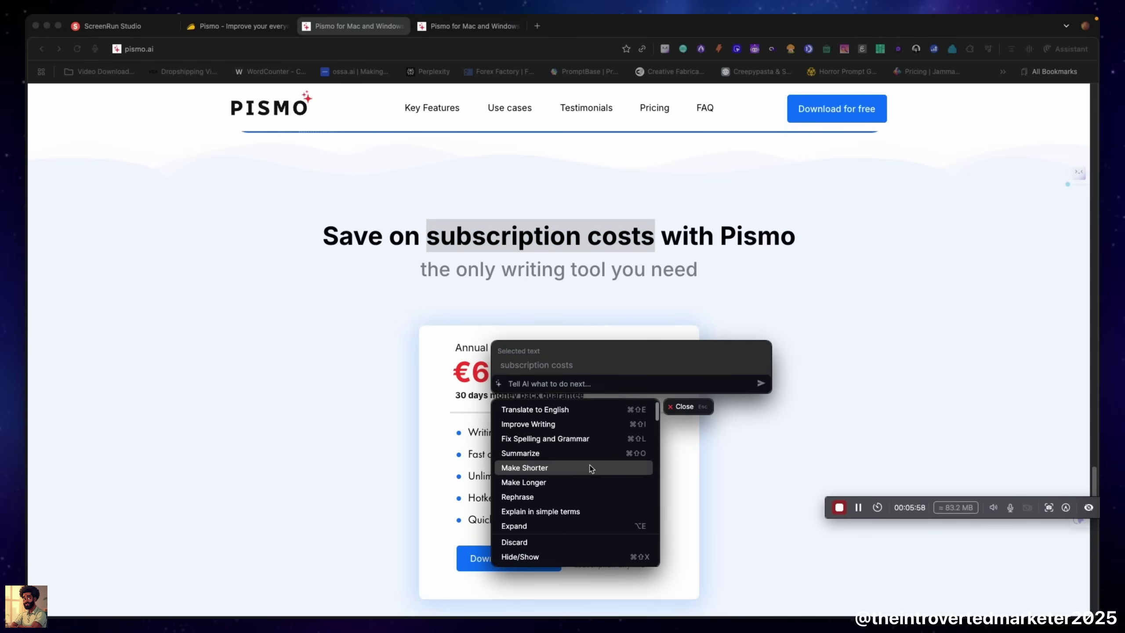
scroll(590, 466, down, 1)
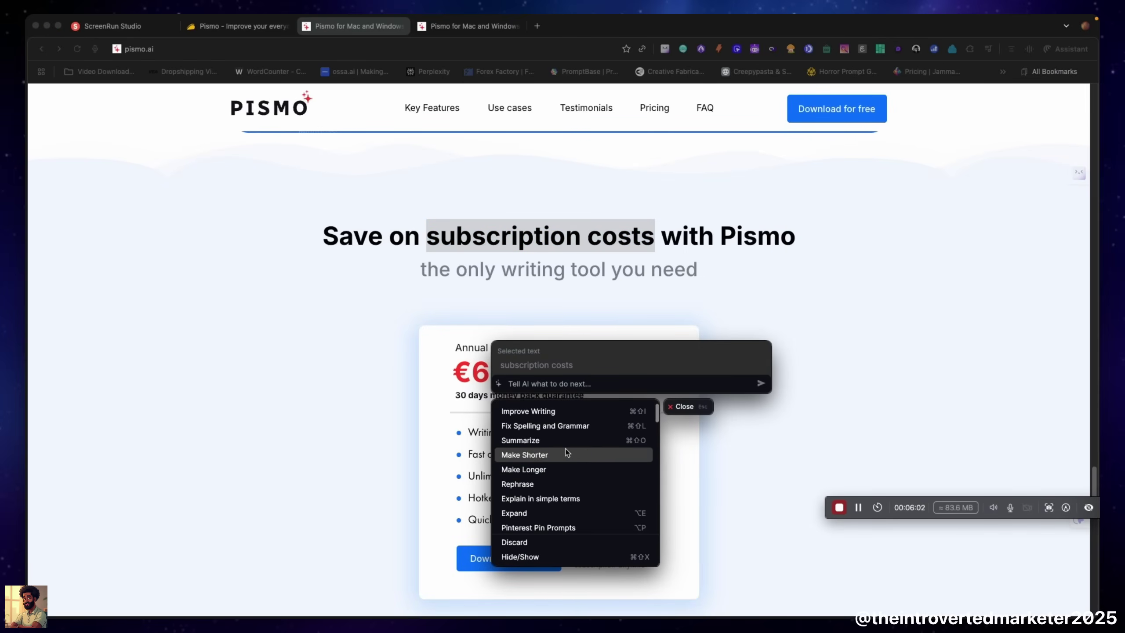
Reselect the full heading and subheading and load them into Pismo with Alt+Space
click(336, 243)
drag(323, 240, 803, 257)
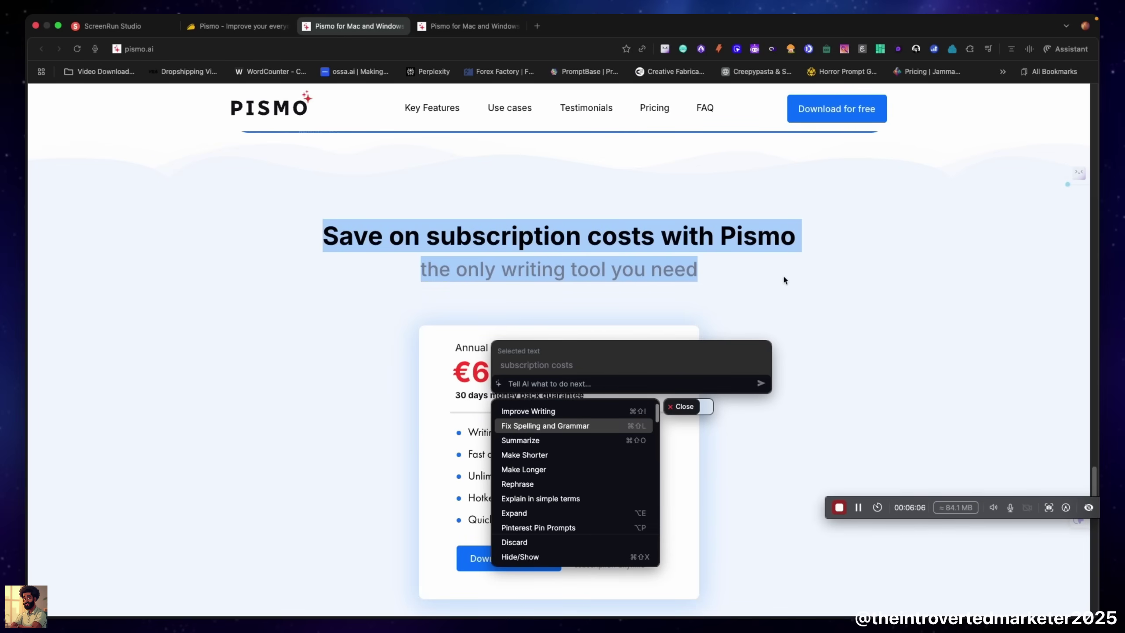
key(alt+space)
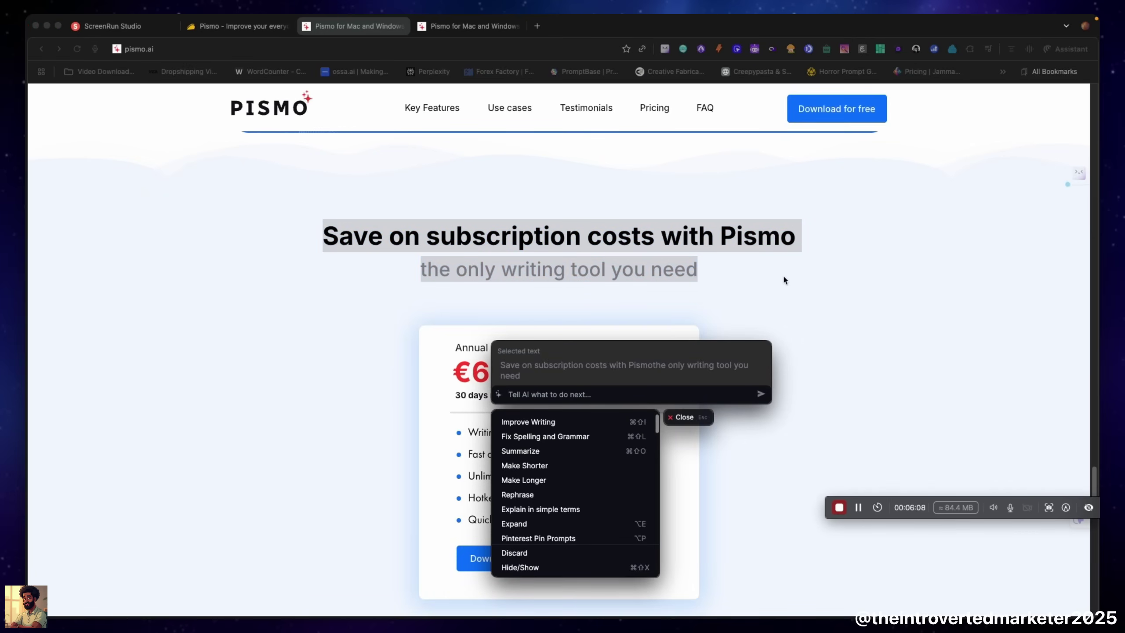
Have the AI make the selected pricing heading longer and move the result panel up and right
click(532, 483)
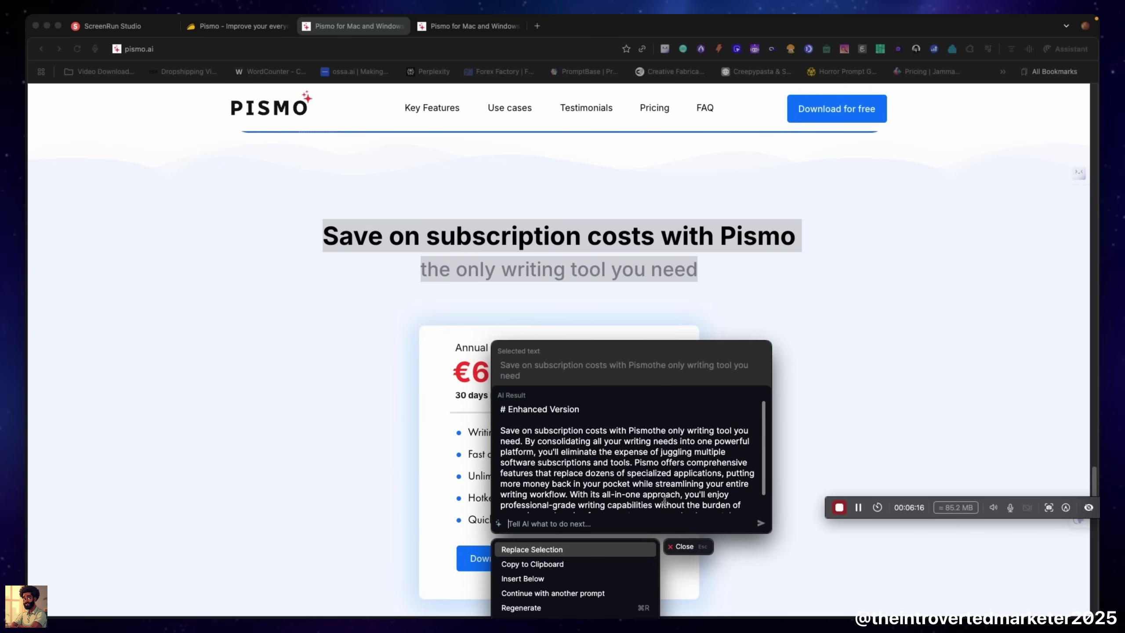
drag(610, 365, 624, 354)
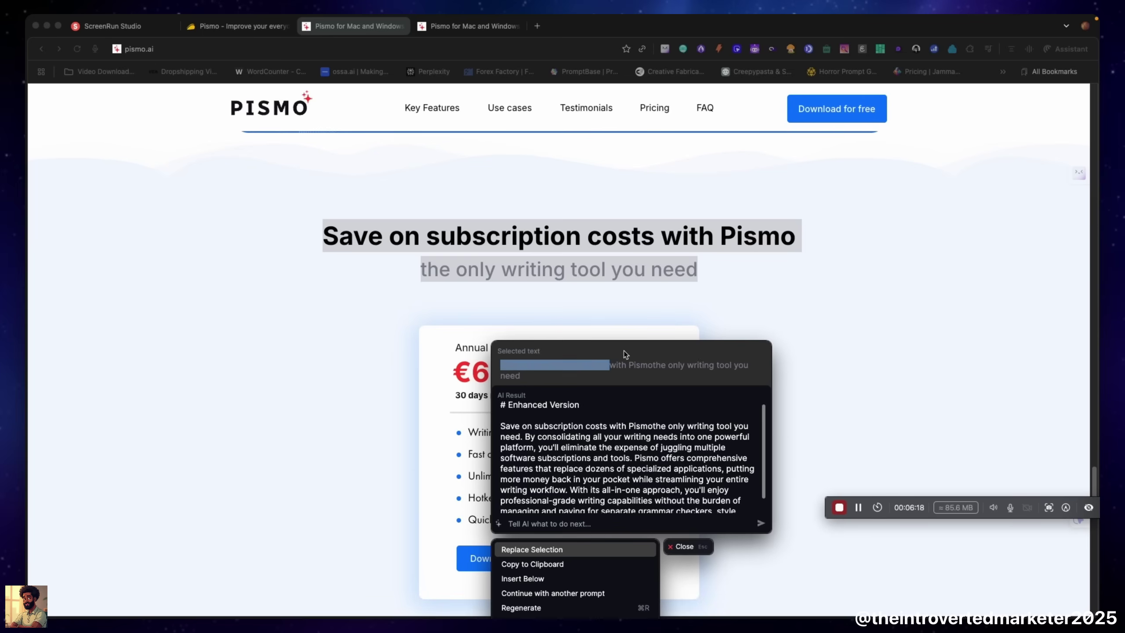
drag(533, 350, 625, 297)
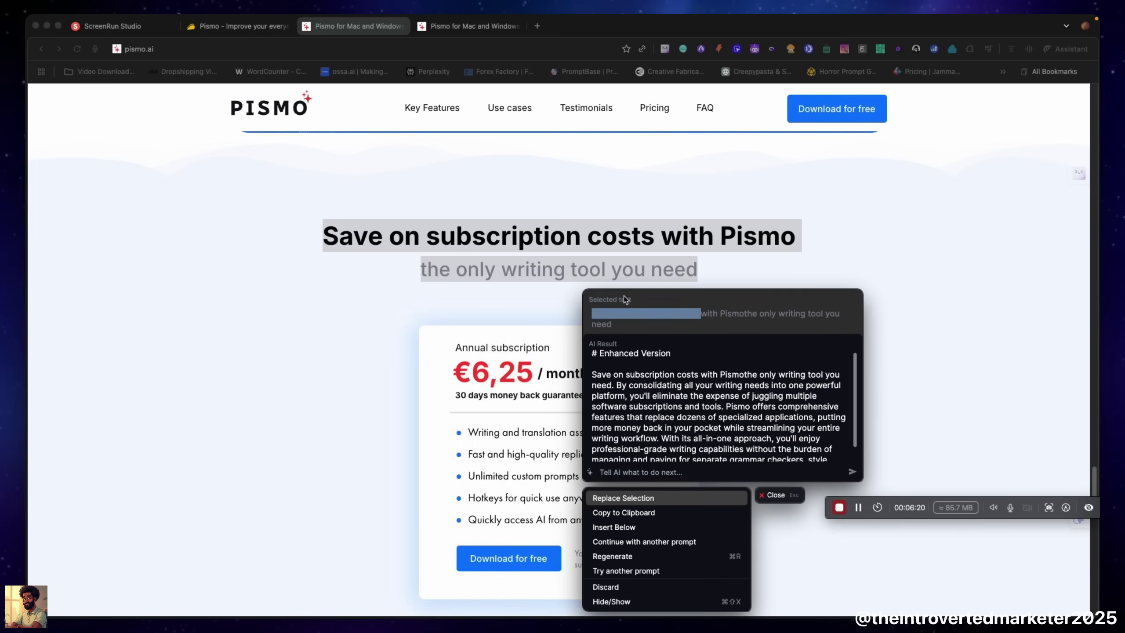
click(705, 386)
Read through the longer AI result, then dismiss the panel without applying it
scroll(737, 401, down, 2)
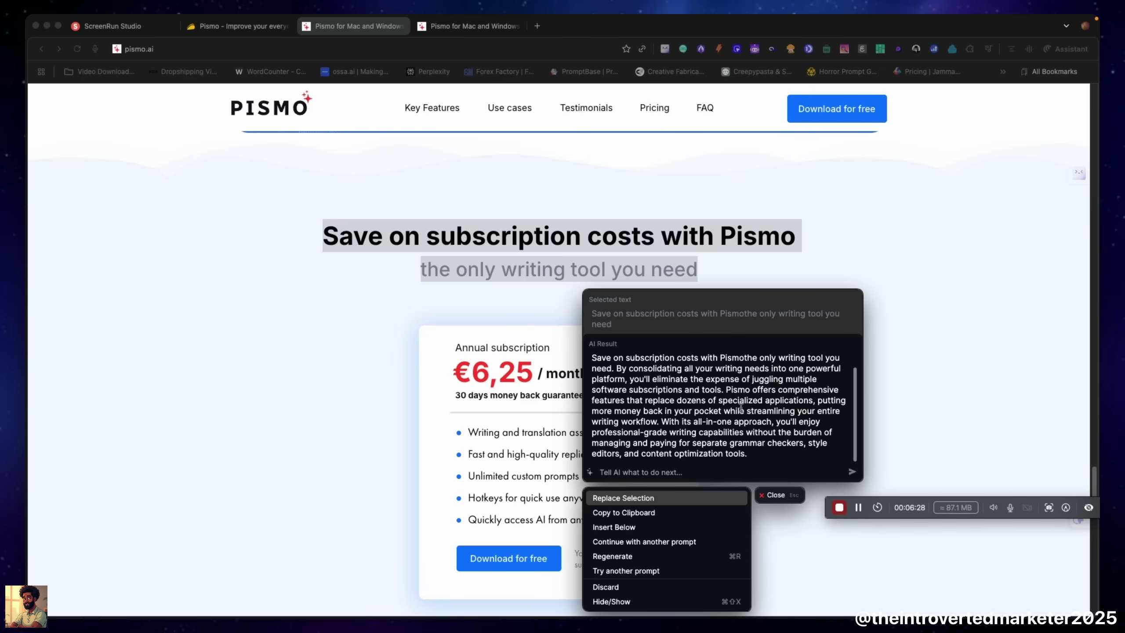
scroll(740, 407, up, 2)
scroll(740, 407, down, 2)
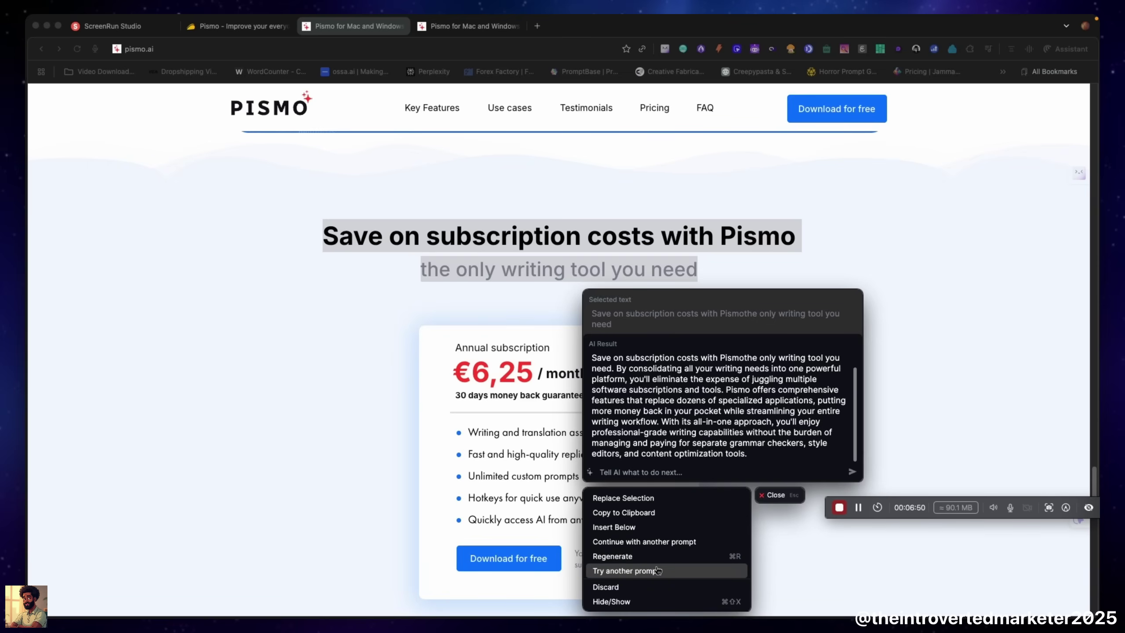
click(772, 499)
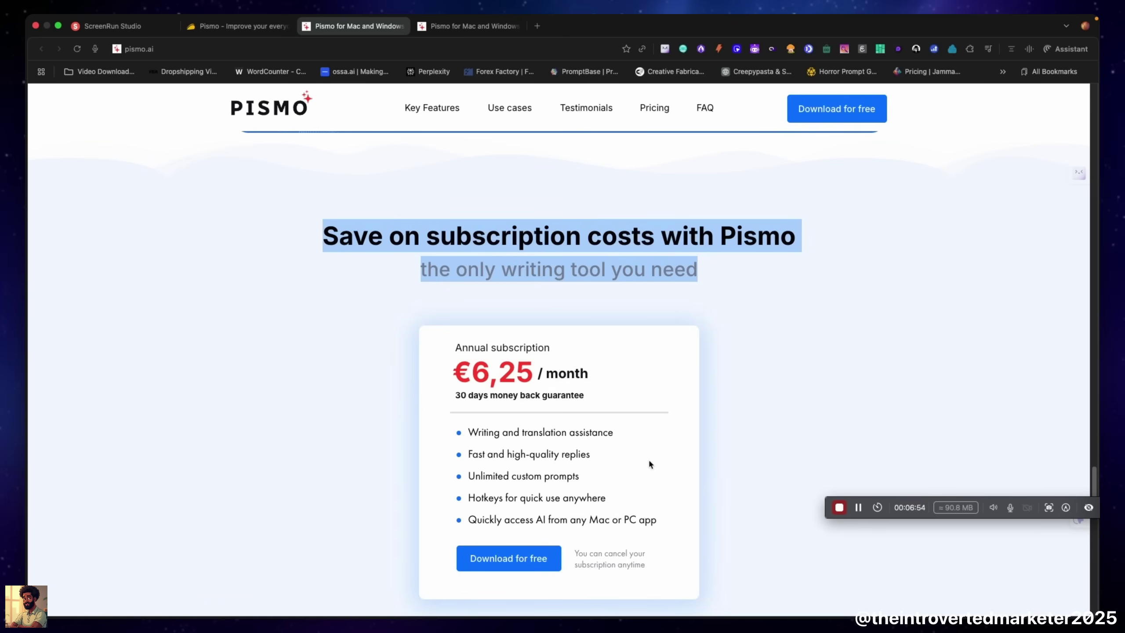
Scroll up the homepage to the 'Improve writing with just one hotkey' and 'Break down language barriers' sections
scroll(648, 458, up, 1)
scroll(649, 459, up, 12)
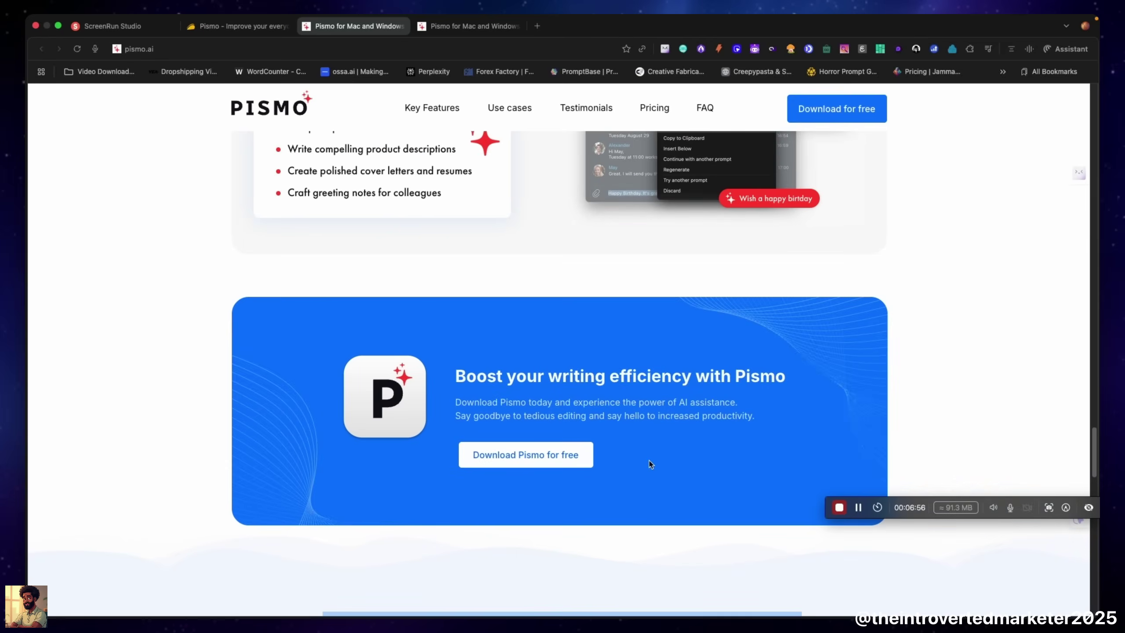
scroll(648, 464, up, 2)
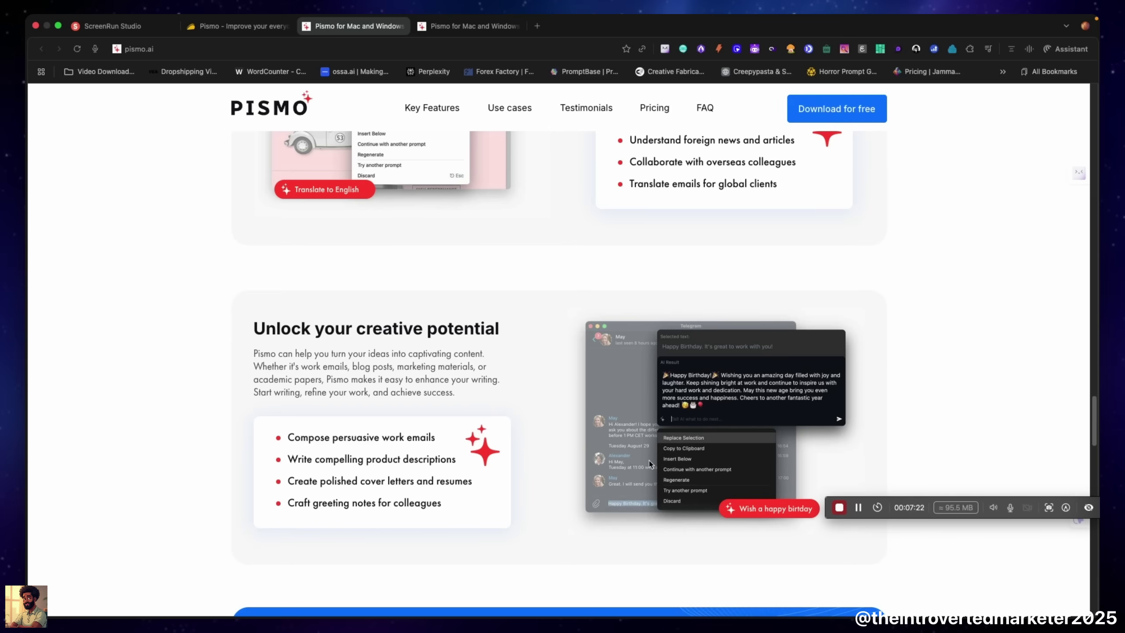
scroll(620, 443, up, 4)
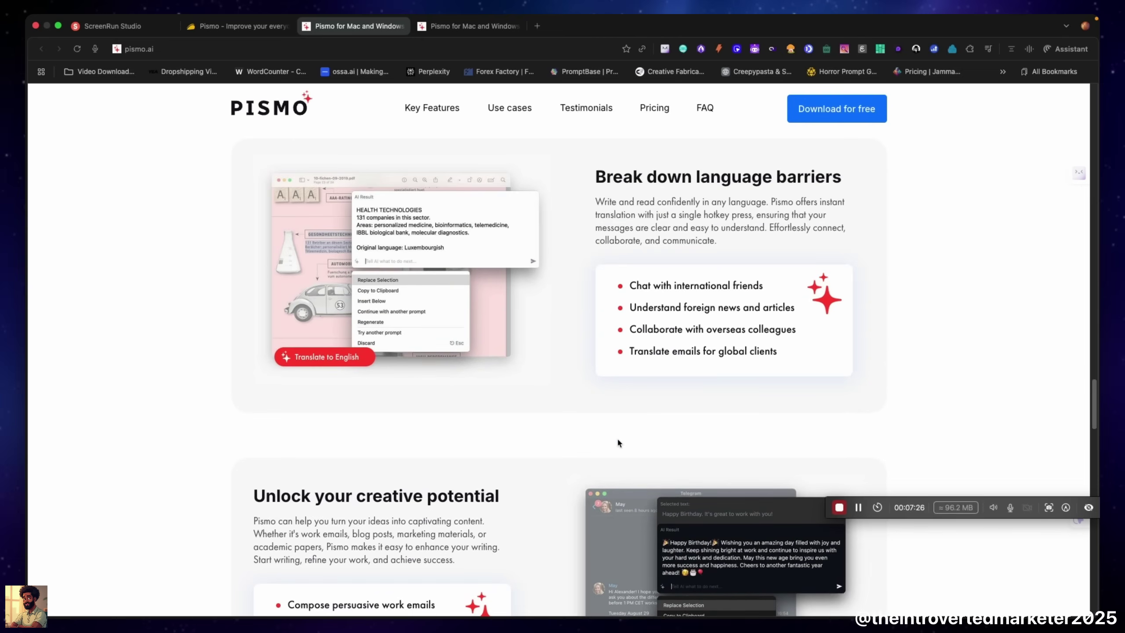
scroll(618, 440, up, 5)
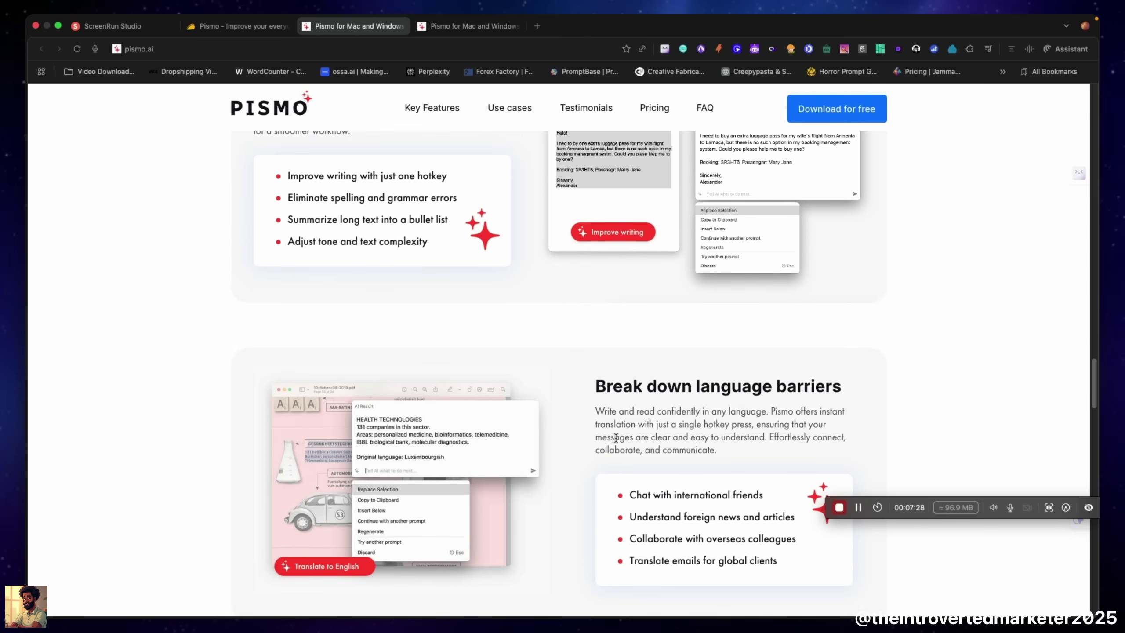
scroll(616, 437, up, 1)
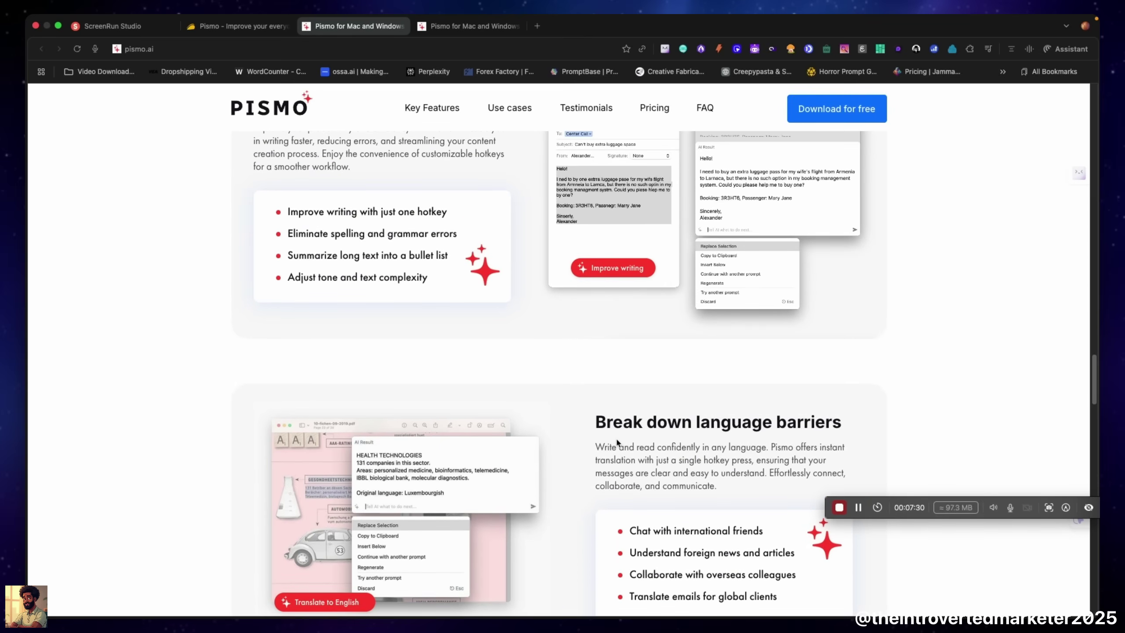